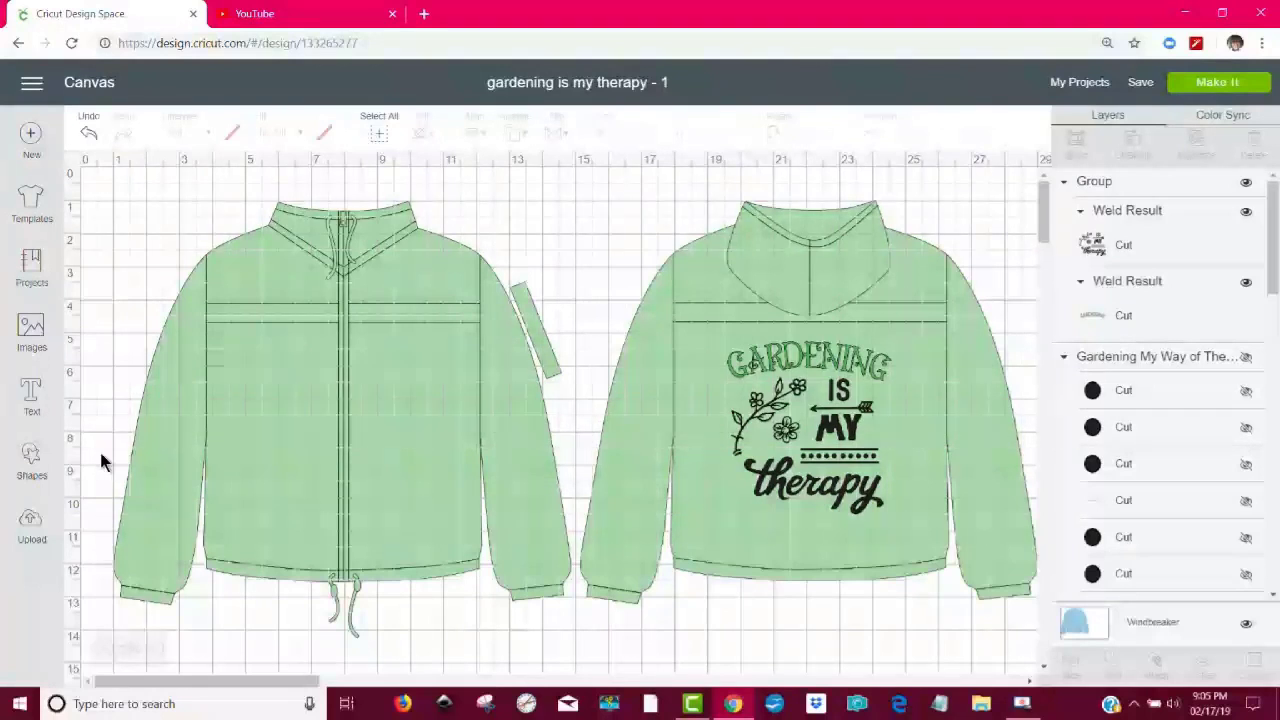
# Insert the uploaded "Gardening my way of therapy" image onto the canvas and hide the Windbreaker template.
pyautogui.click(27, 537)
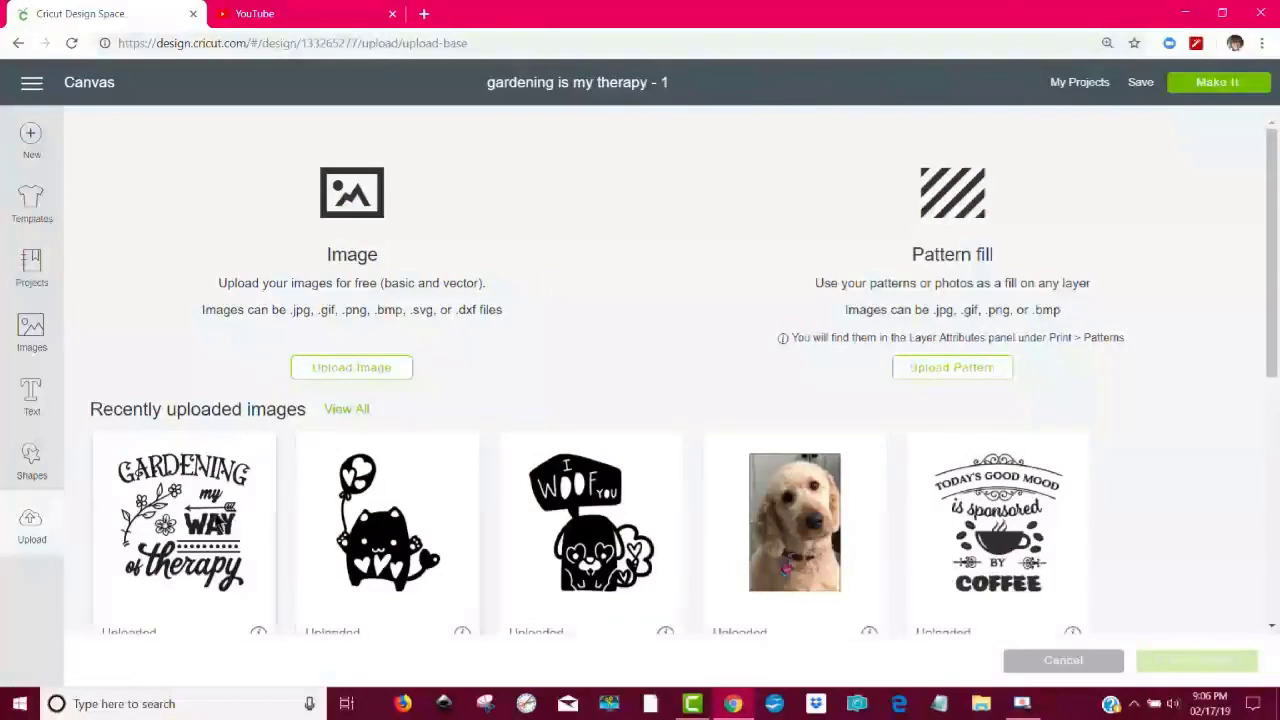
pyautogui.click(210, 533)
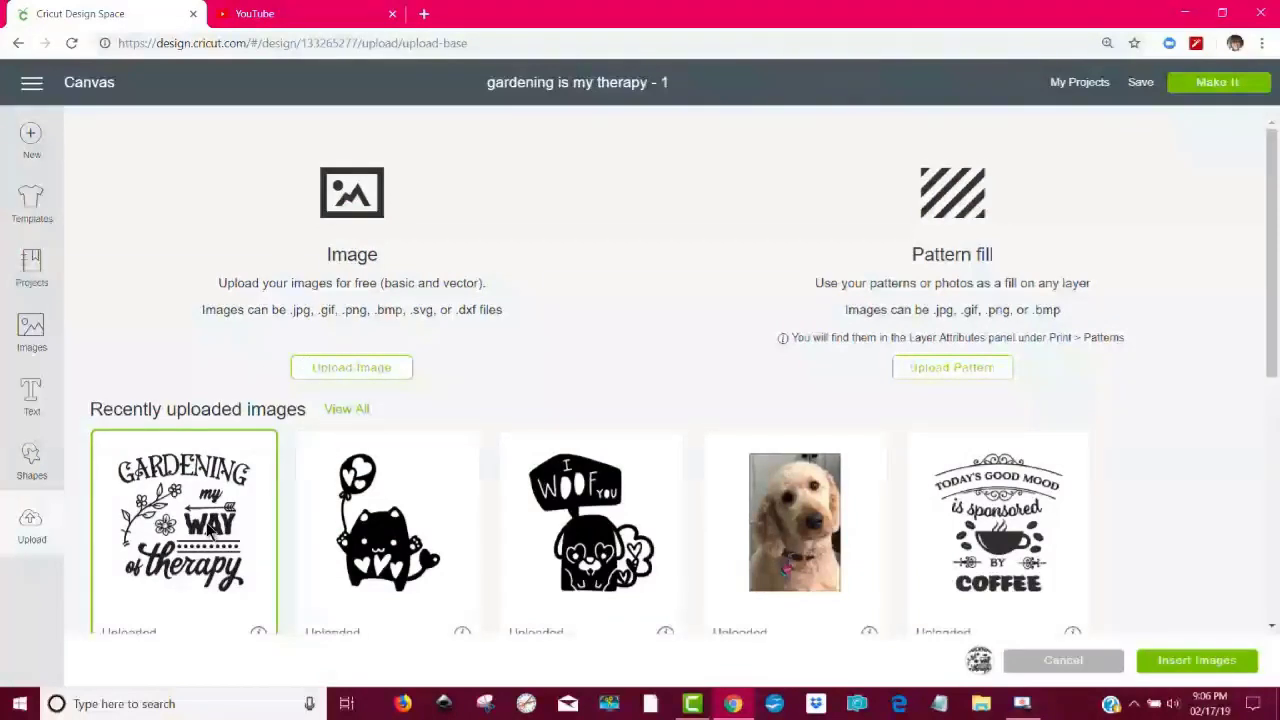
pyautogui.click(1195, 661)
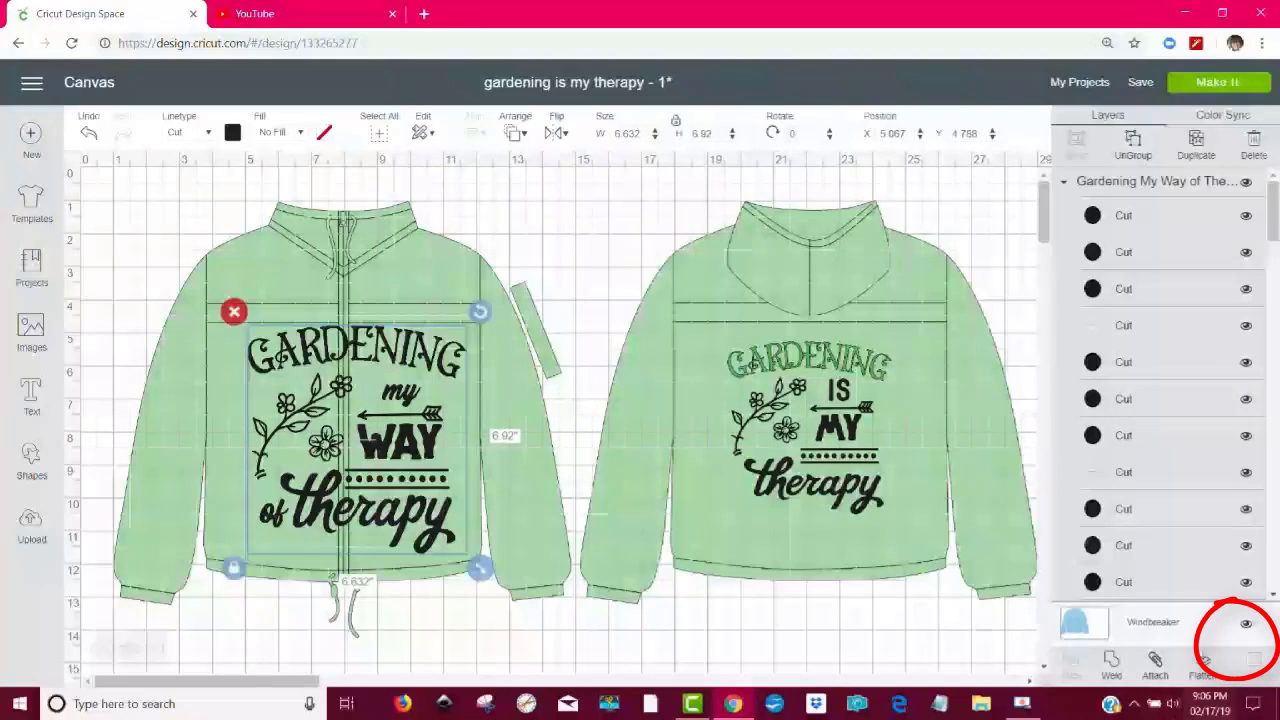
pyautogui.click(1246, 624)
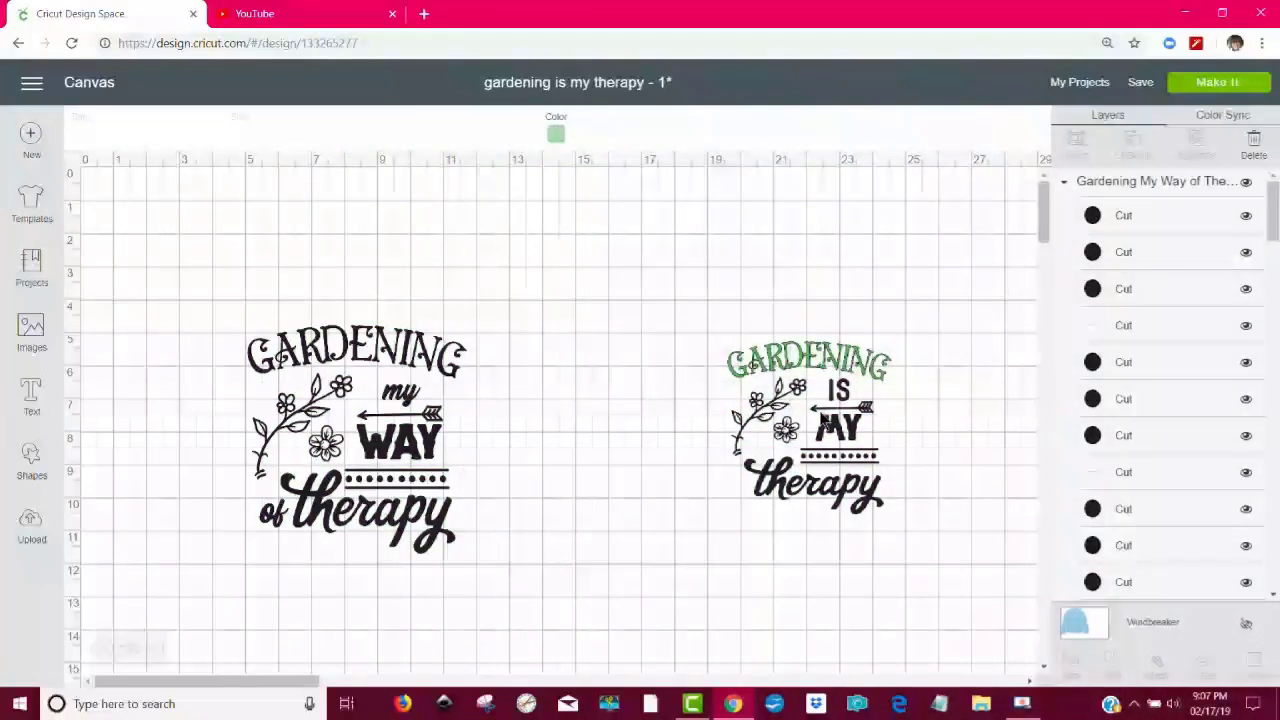
# Enlarge the "Gardening is my therapy" design to about 6.89 by 7.30 inches and set the two designs apart, side by side.
pyautogui.click(828, 428)
pyautogui.moveTo(905, 529); pyautogui.dragTo(947, 573)
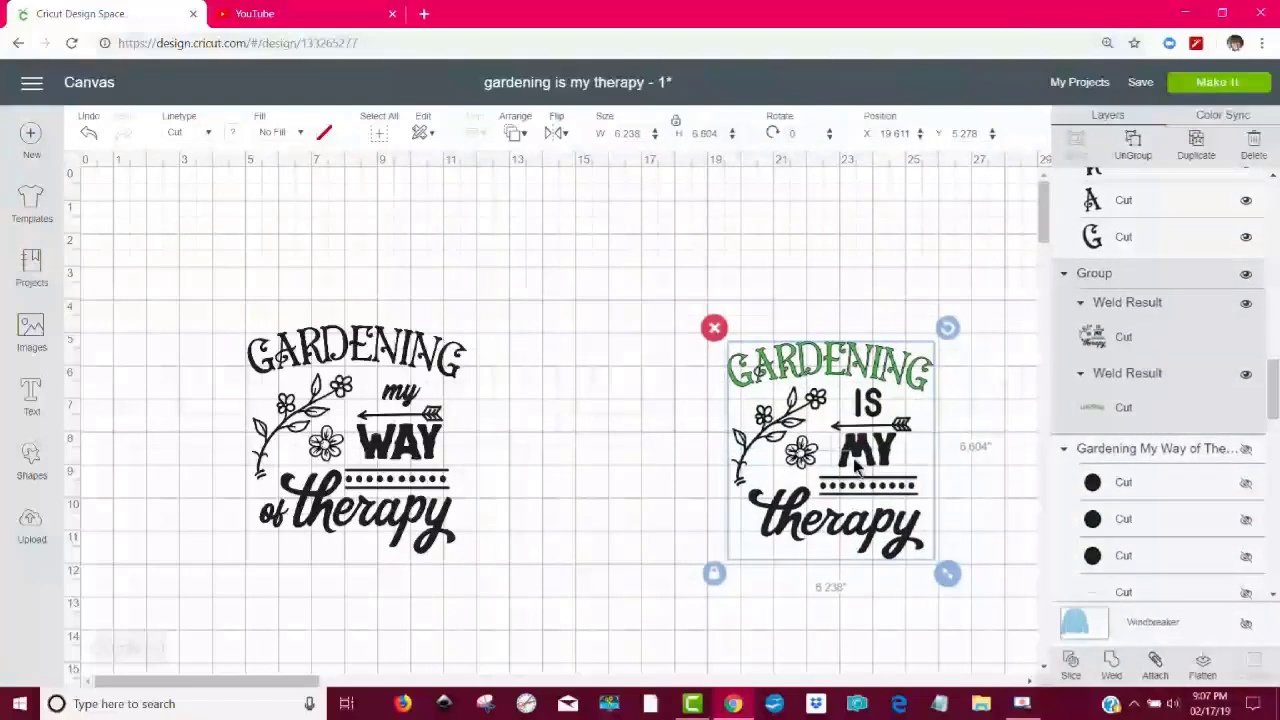
pyautogui.moveTo(711, 405); pyautogui.dragTo(87, 317)
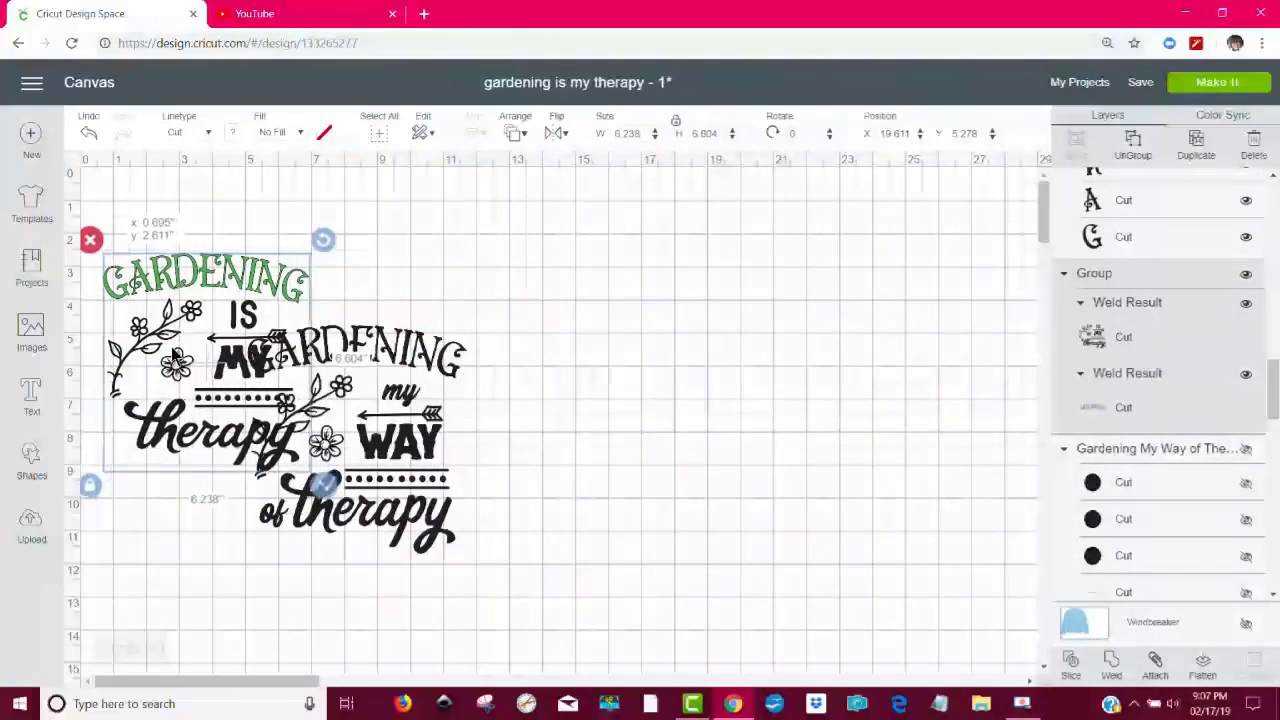
pyautogui.moveTo(175, 354); pyautogui.dragTo(199, 321)
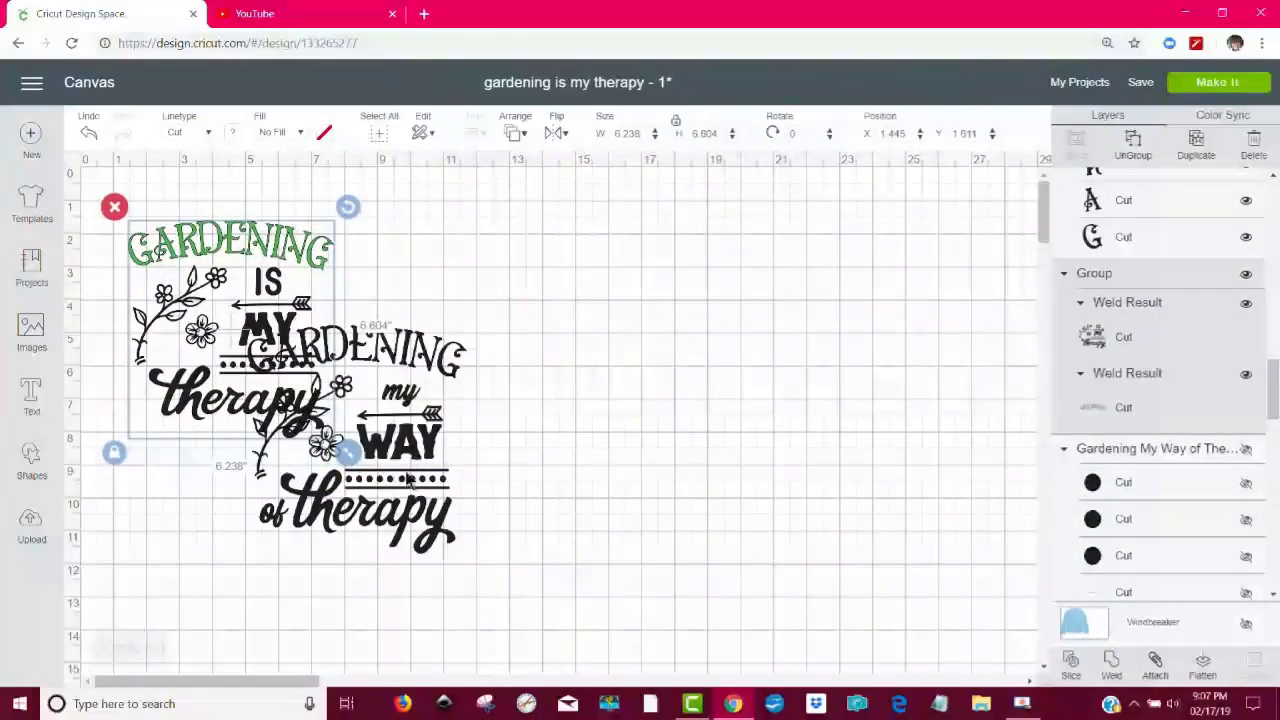
pyautogui.moveTo(407, 477); pyautogui.dragTo(722, 437)
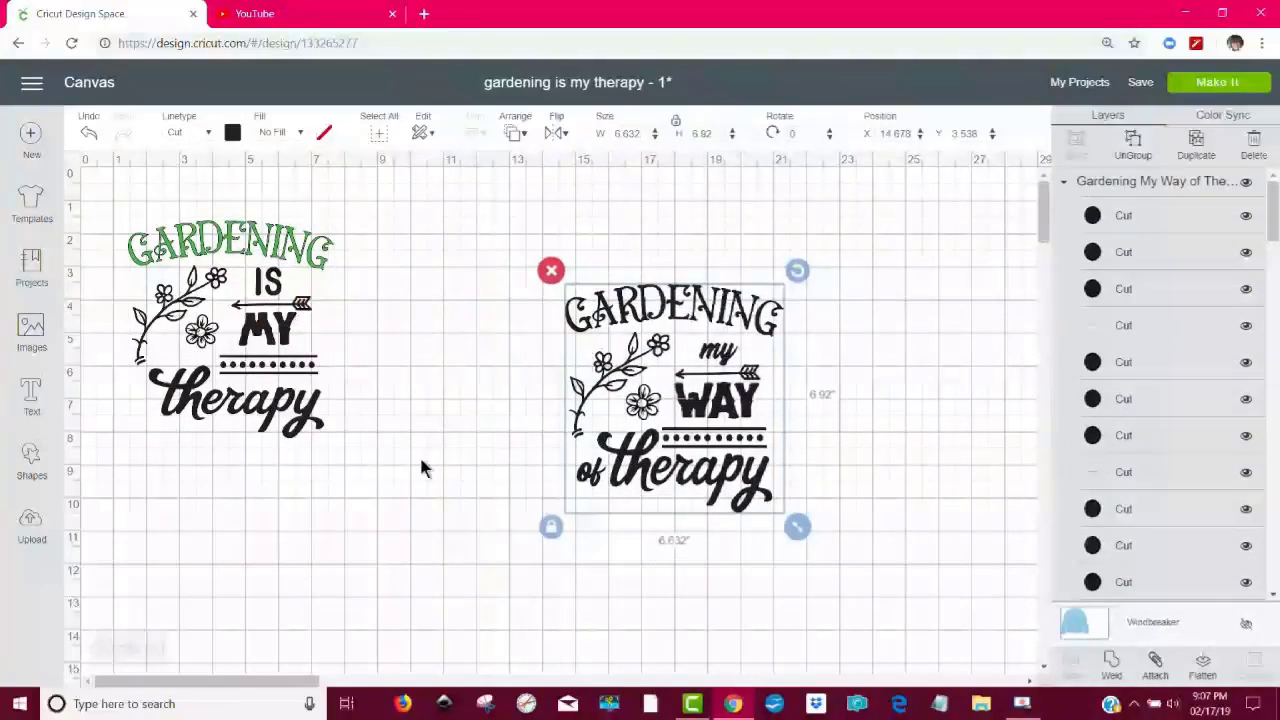
pyautogui.click(295, 418)
pyautogui.moveTo(349, 449); pyautogui.dragTo(369, 476)
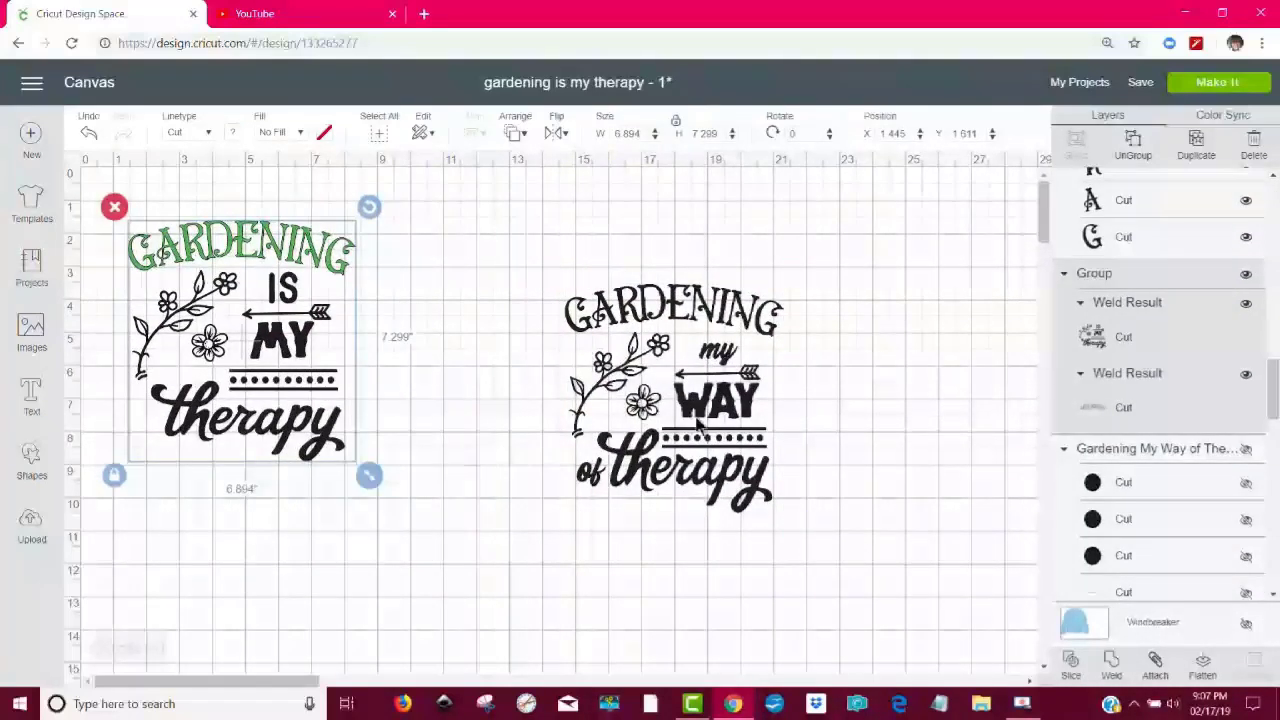
# Ungroup the "Gardening my way of therapy" design into separate pieces.
pyautogui.click(698, 425)
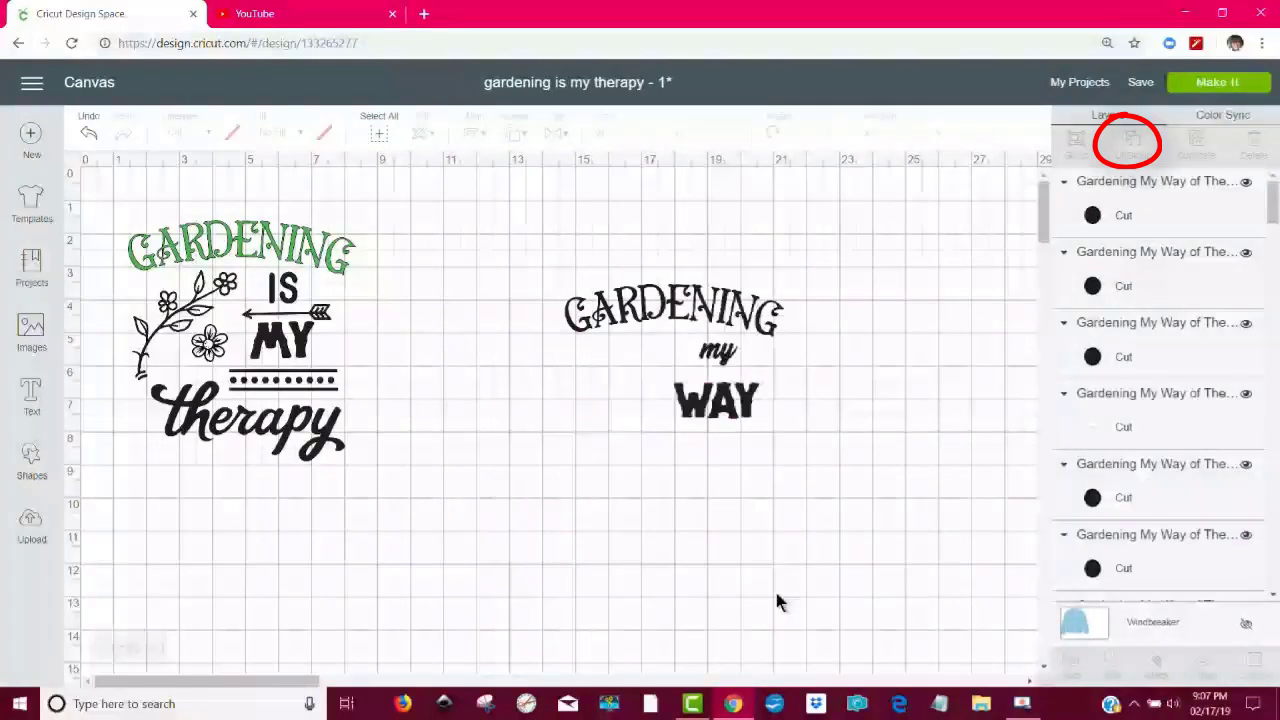
pyautogui.click(649, 314)
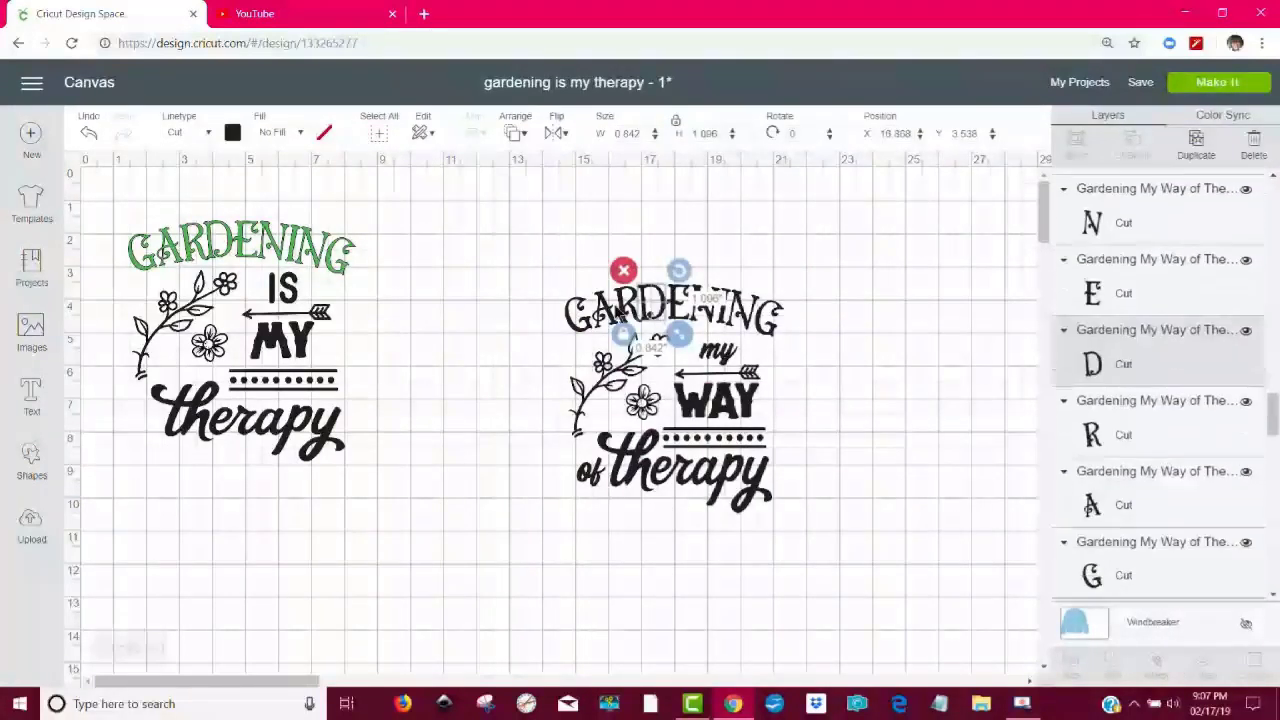
pyautogui.click(525, 266)
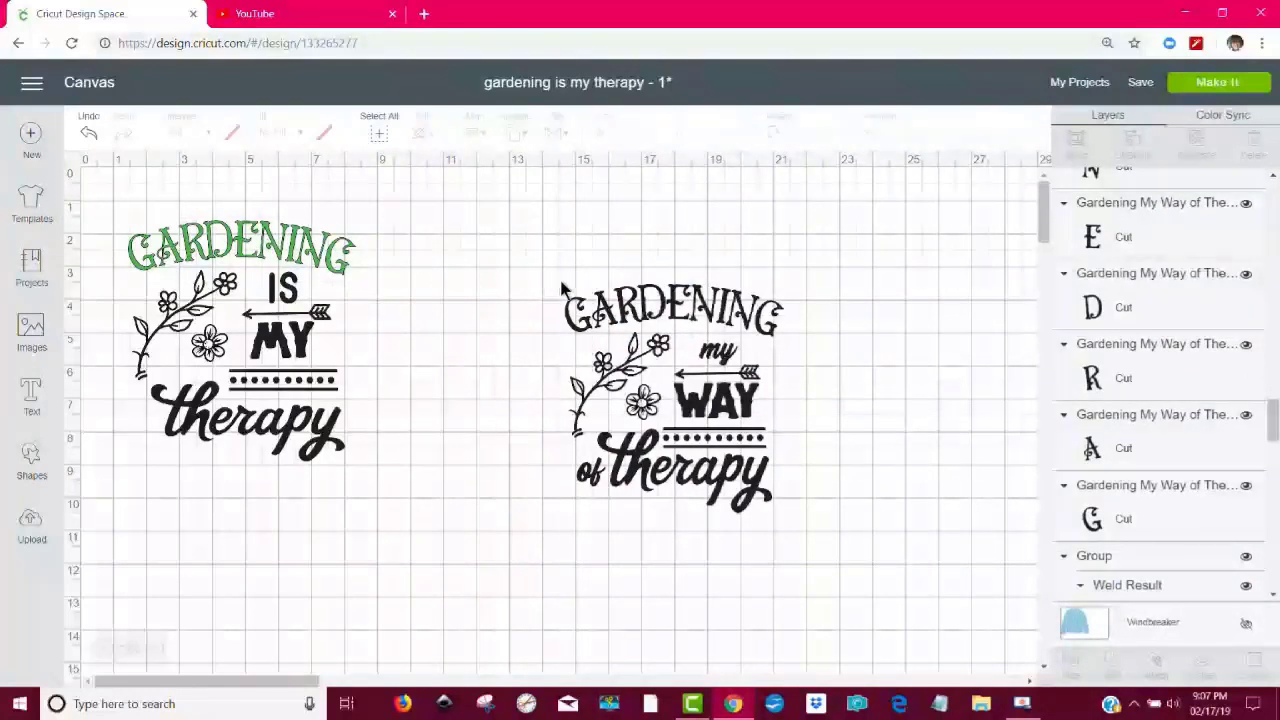
# Colour all the letters of GARDENING in the ungrouped design green and weld them together.
pyautogui.moveTo(544, 264); pyautogui.dragTo(800, 318)
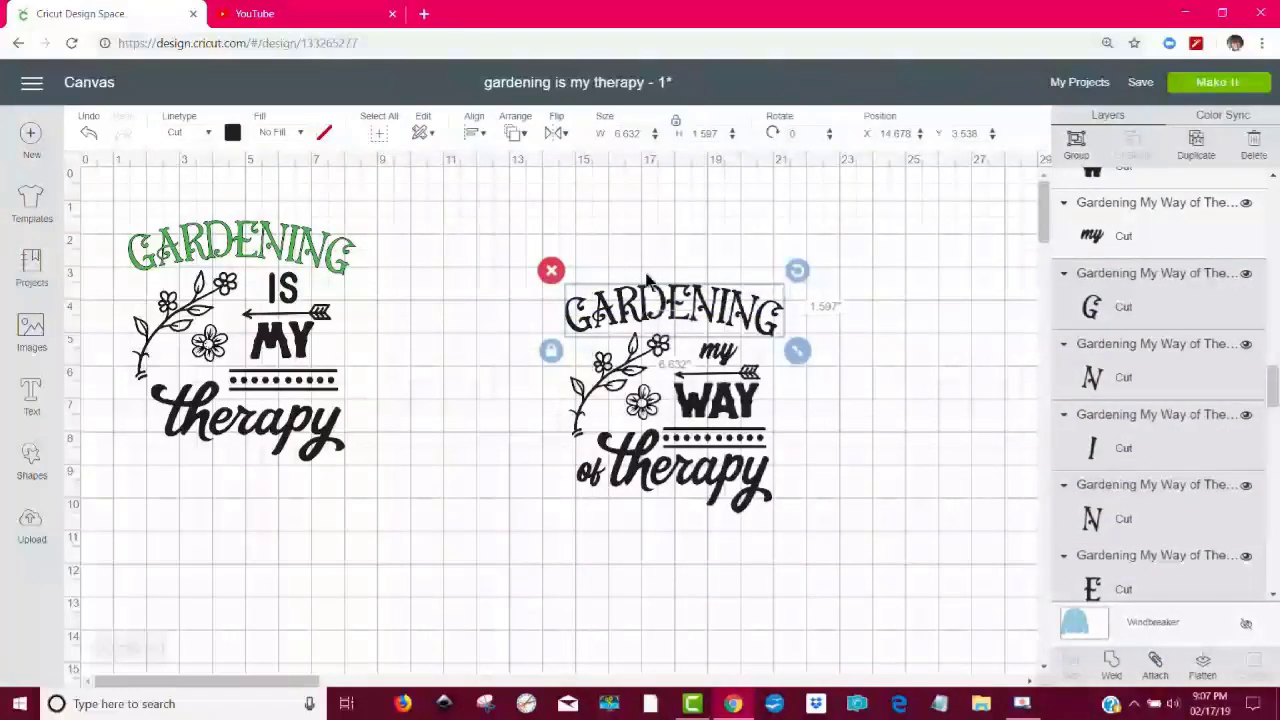
pyautogui.click(563, 231)
pyautogui.moveTo(541, 257); pyautogui.dragTo(808, 316)
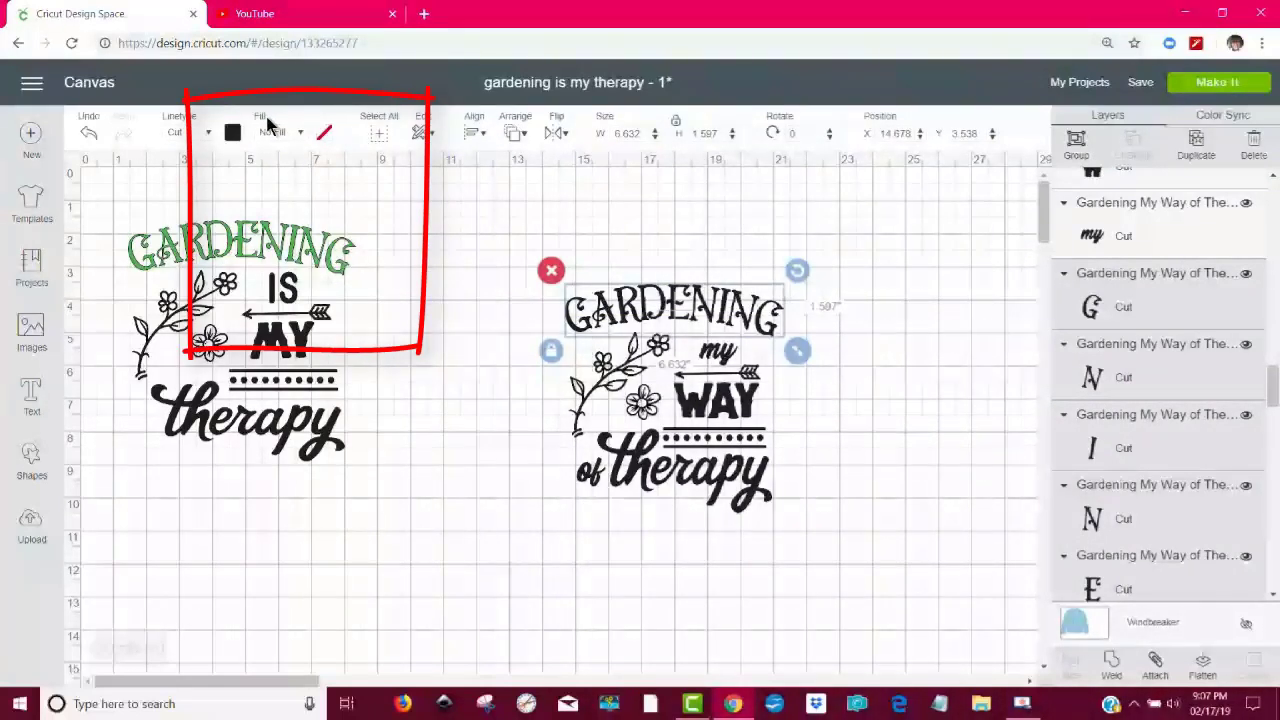
pyautogui.click(233, 133)
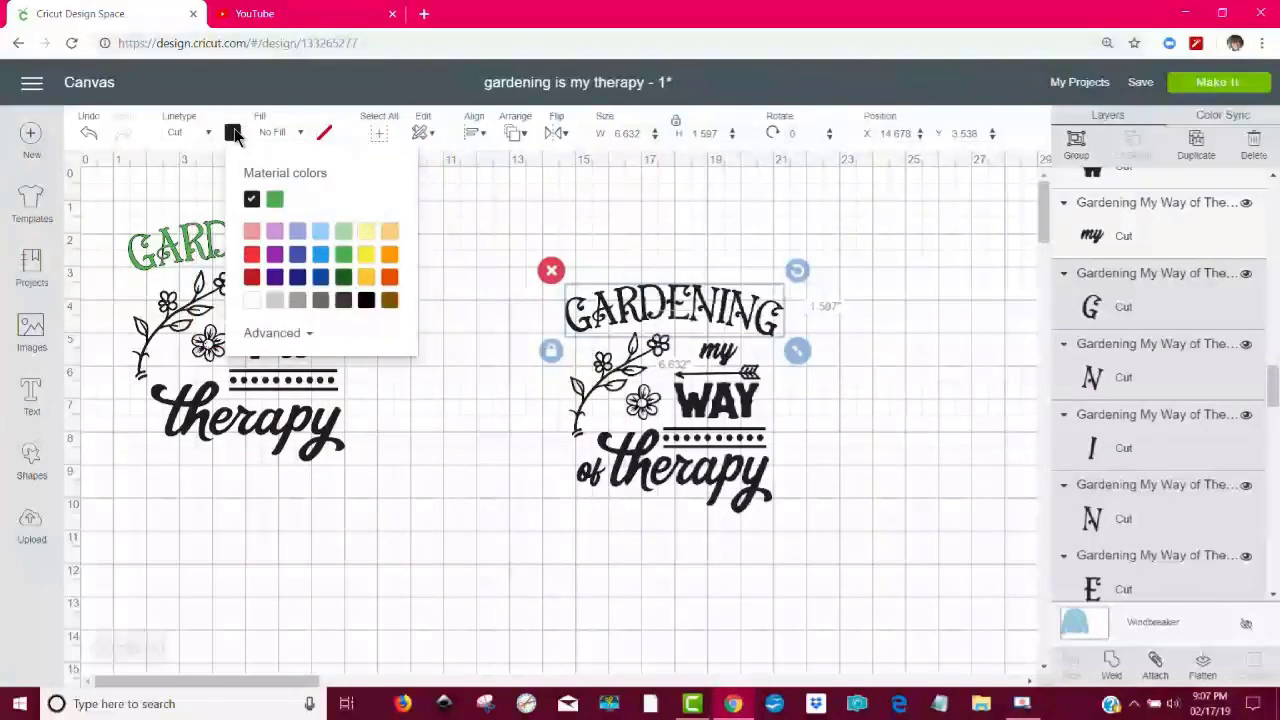
pyautogui.click(277, 202)
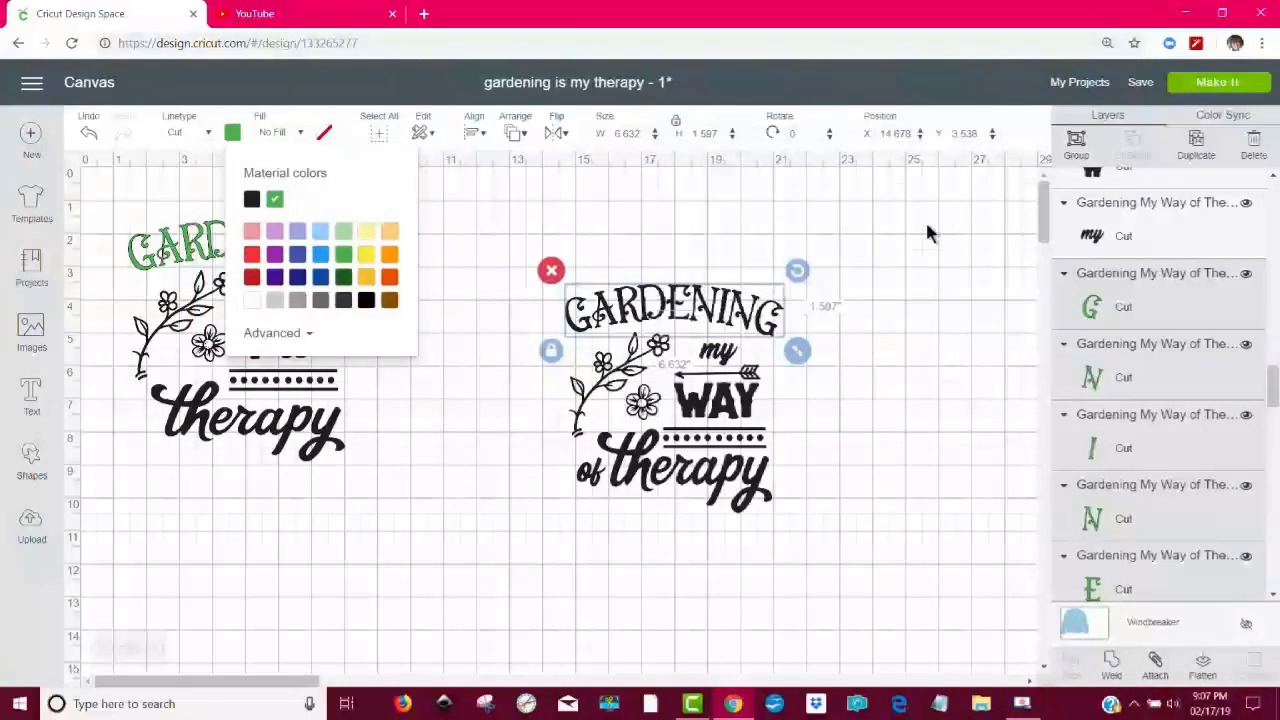
pyautogui.click(937, 222)
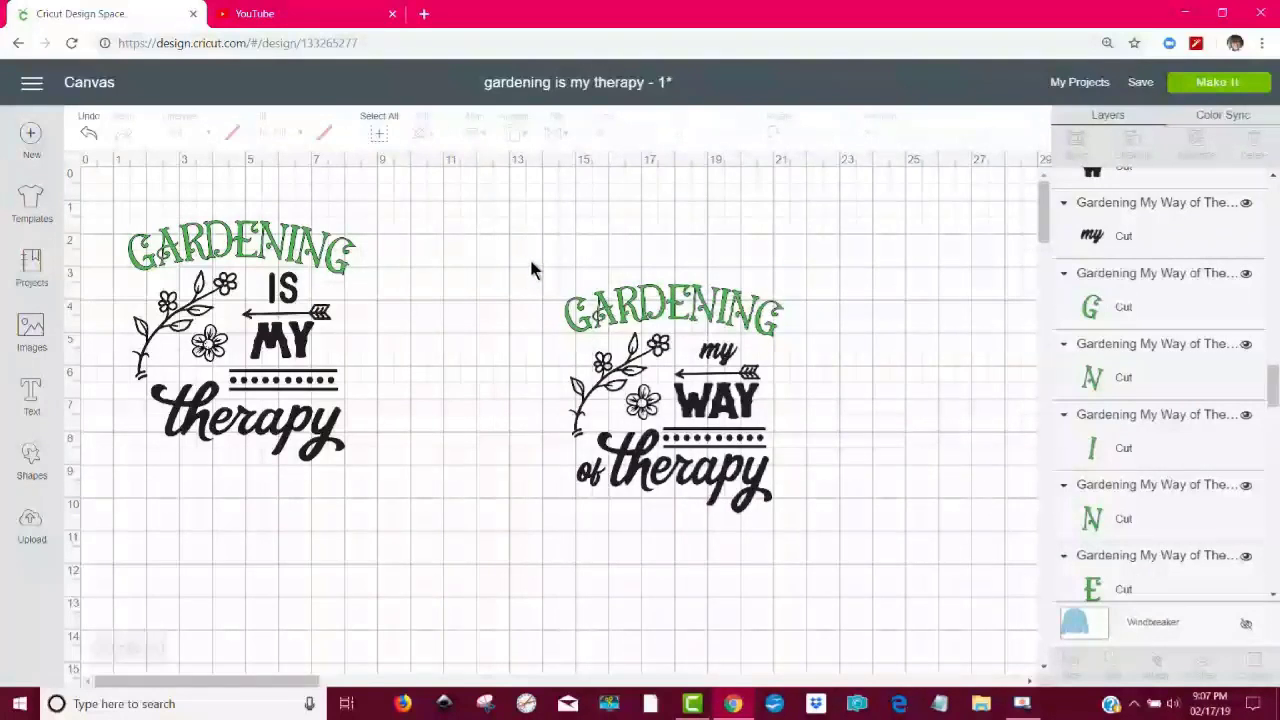
pyautogui.moveTo(535, 252); pyautogui.dragTo(797, 320)
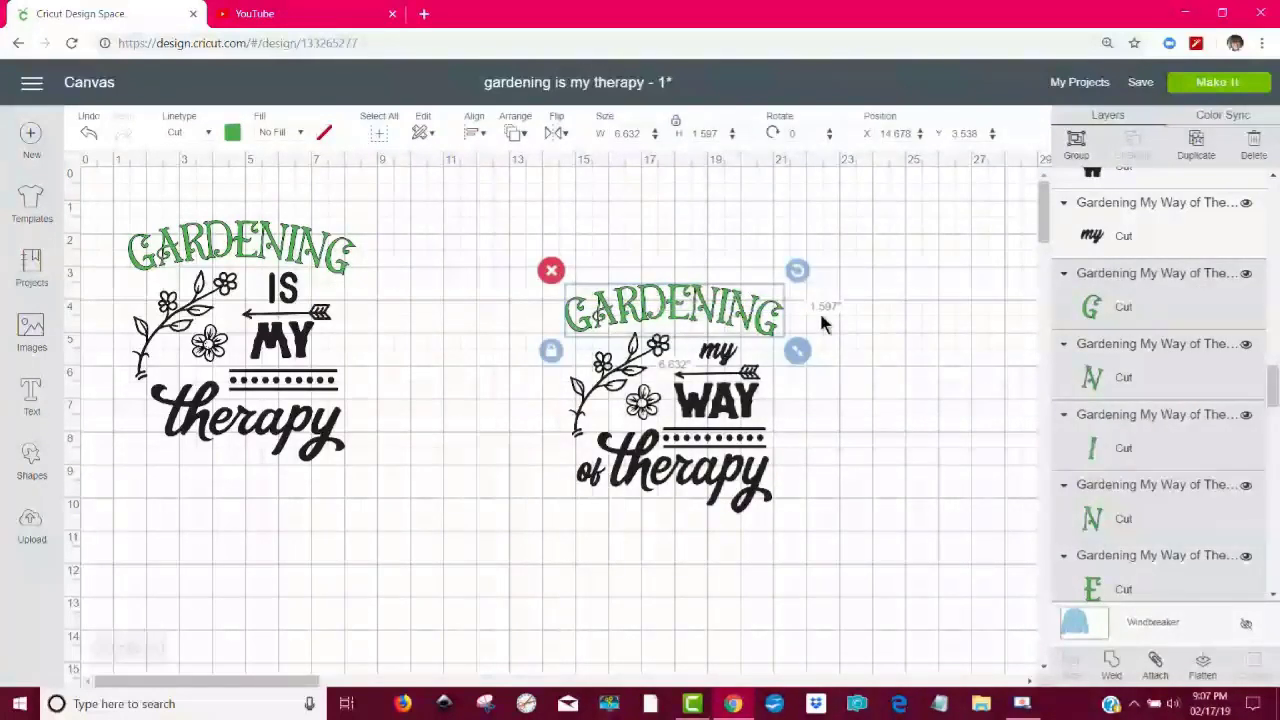
pyautogui.click(1100, 666)
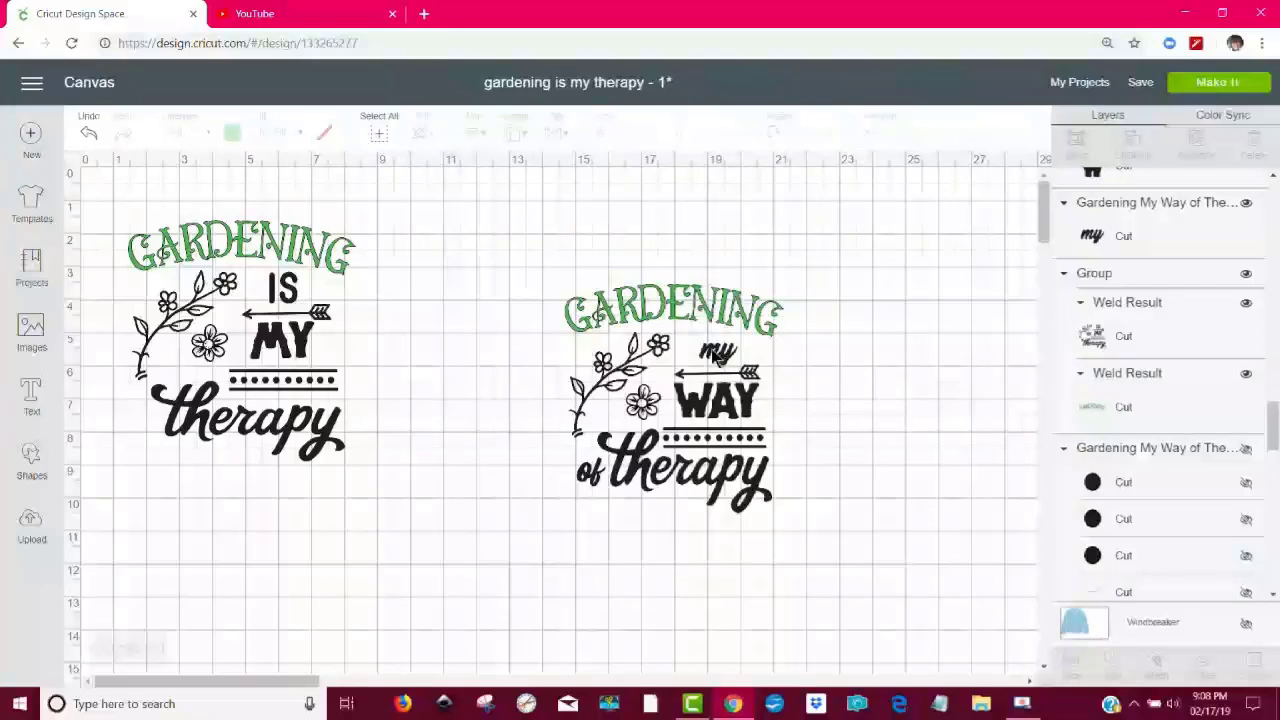
# Delete the word "my" above the arrow and put the text "is" in Rebetha Sans in its place.
pyautogui.click(716, 358)
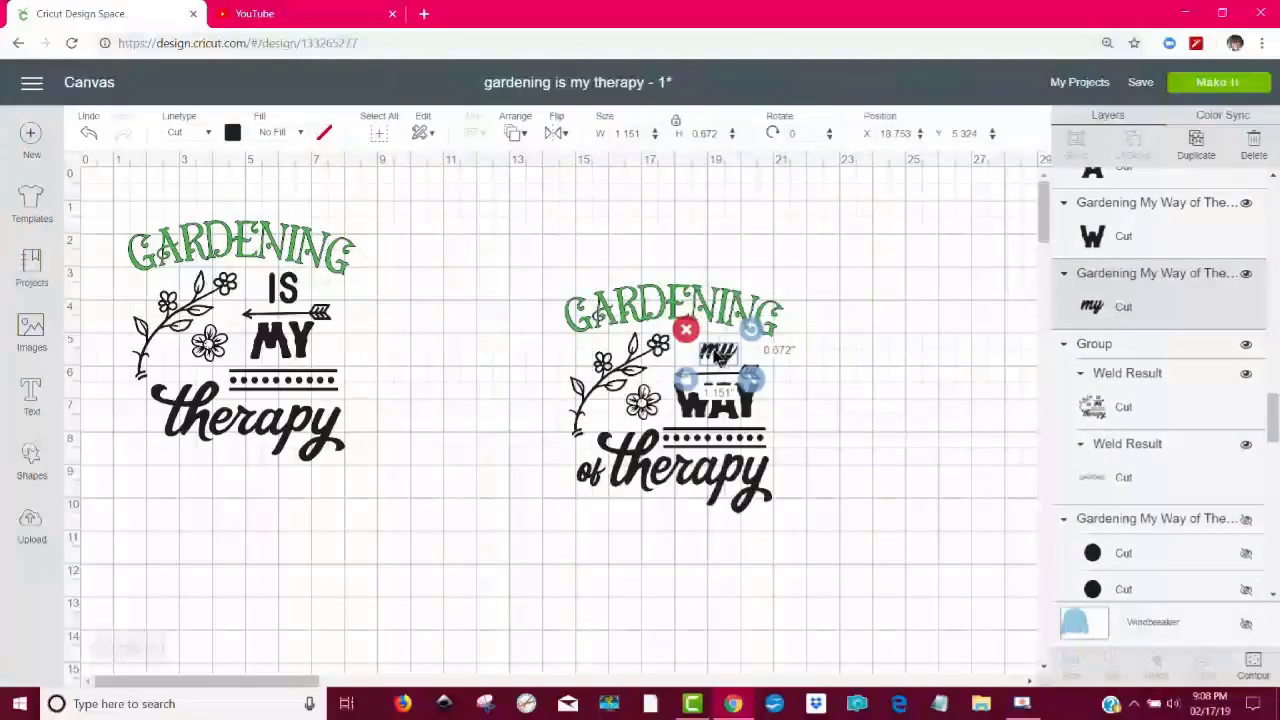
pyautogui.click(686, 331)
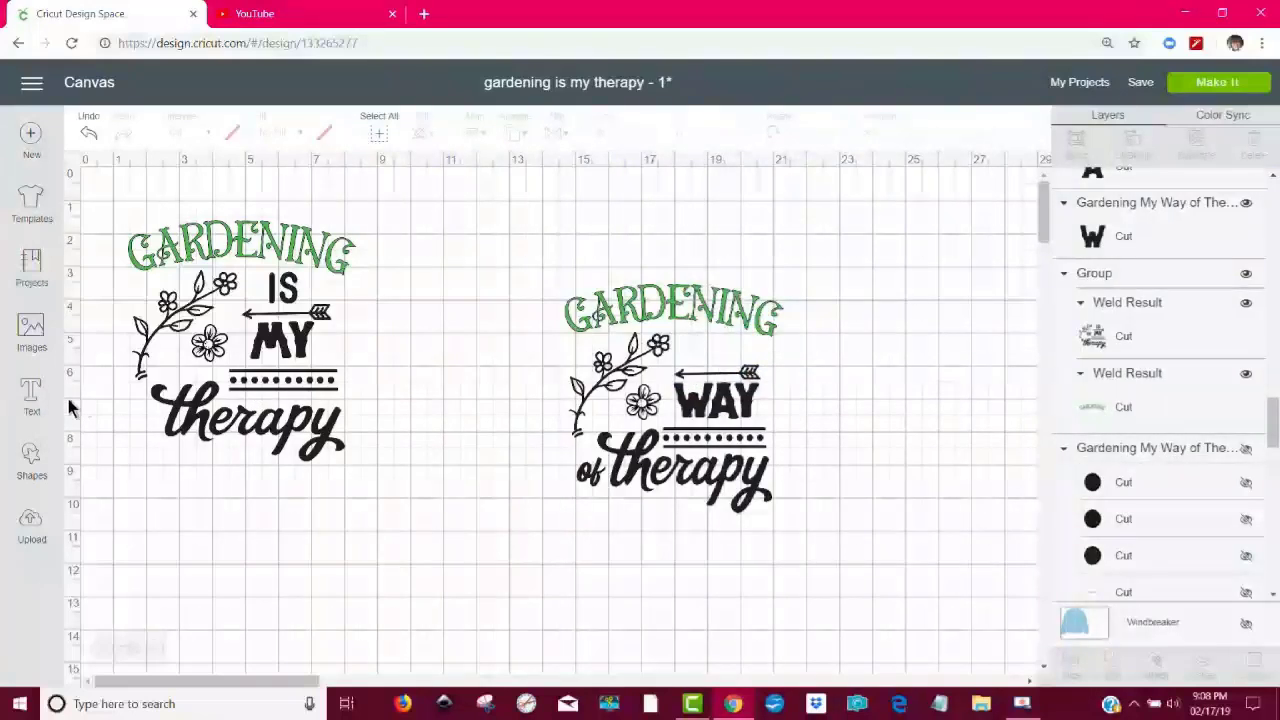
pyautogui.click(34, 400)
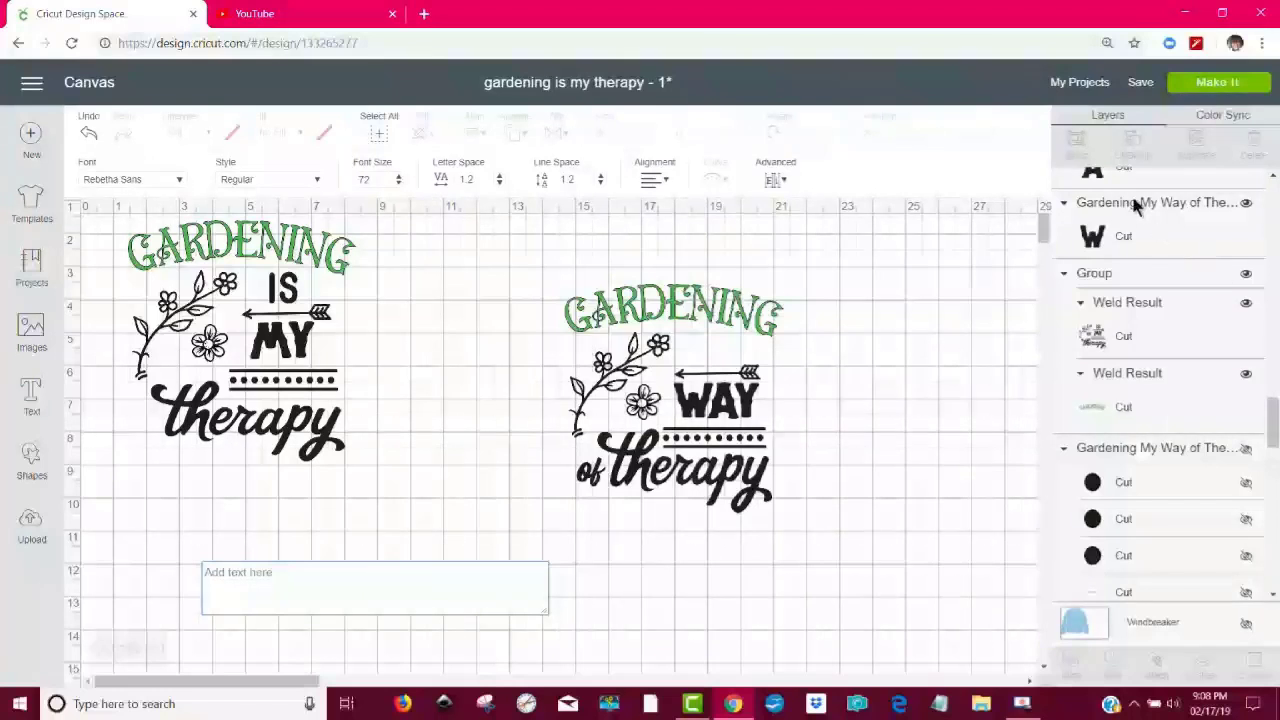
pyautogui.write('is')
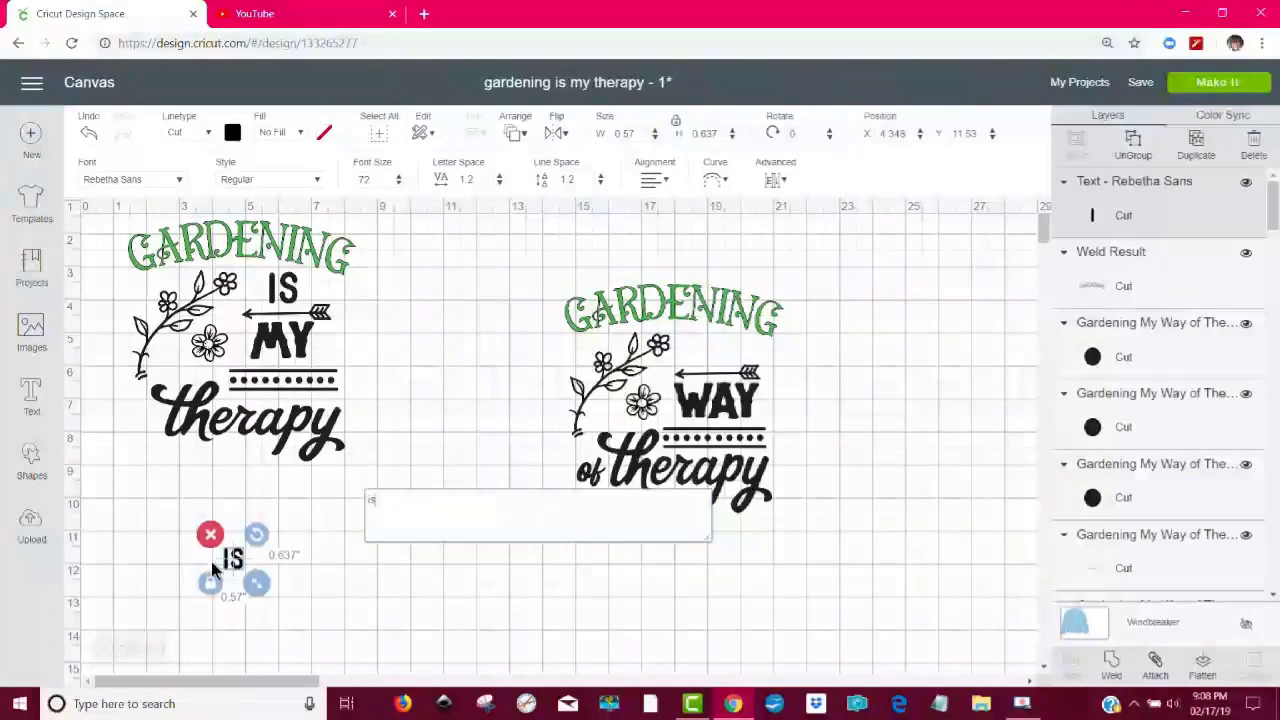
pyautogui.click(327, 597)
pyautogui.moveTo(237, 563); pyautogui.dragTo(722, 358)
pyautogui.click(838, 396)
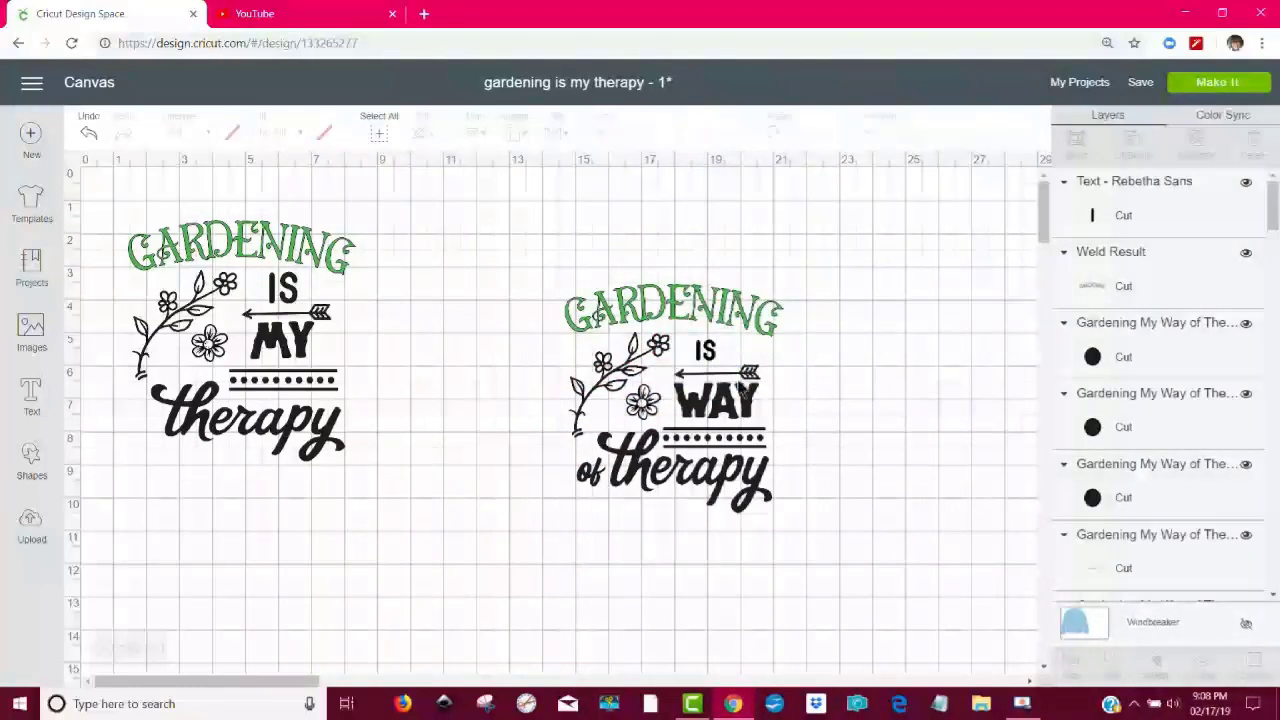
# Enlarge the word IS to about 0.89 by 1.00 inches and fit it between GARDENING and the arrow.
pyautogui.click(711, 354)
pyautogui.moveTo(733, 378); pyautogui.dragTo(742, 388)
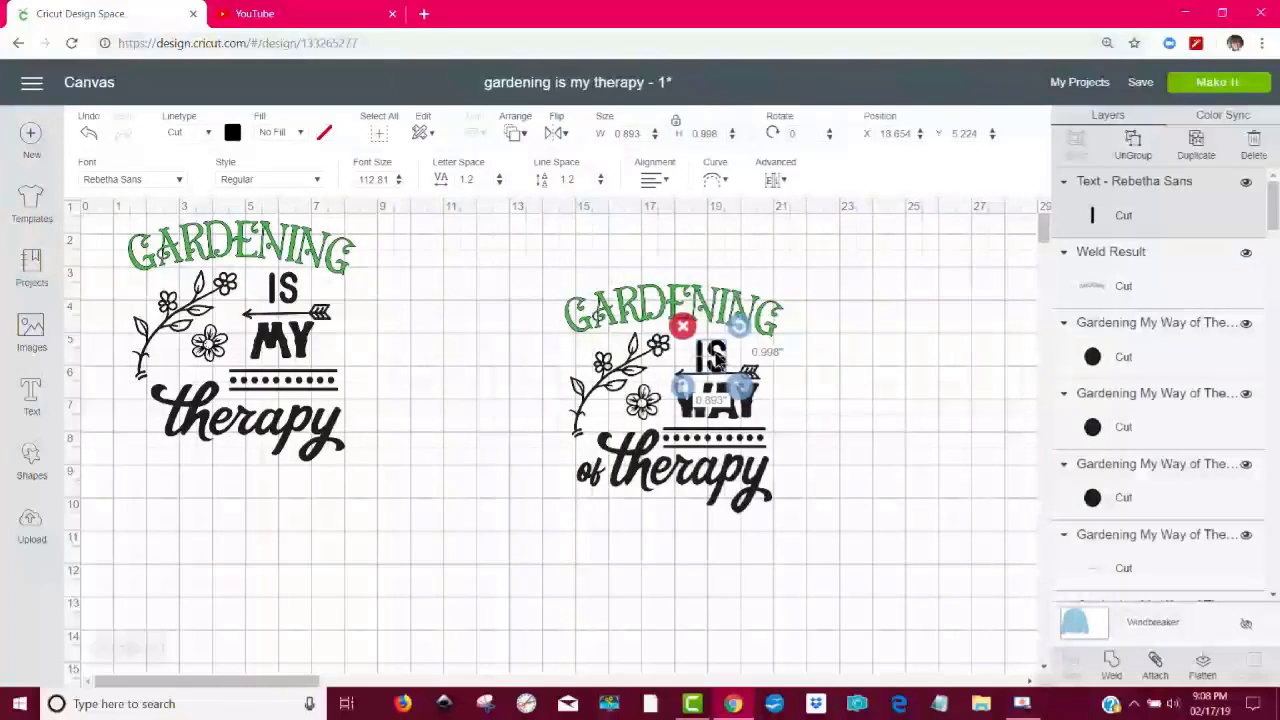
pyautogui.click(832, 370)
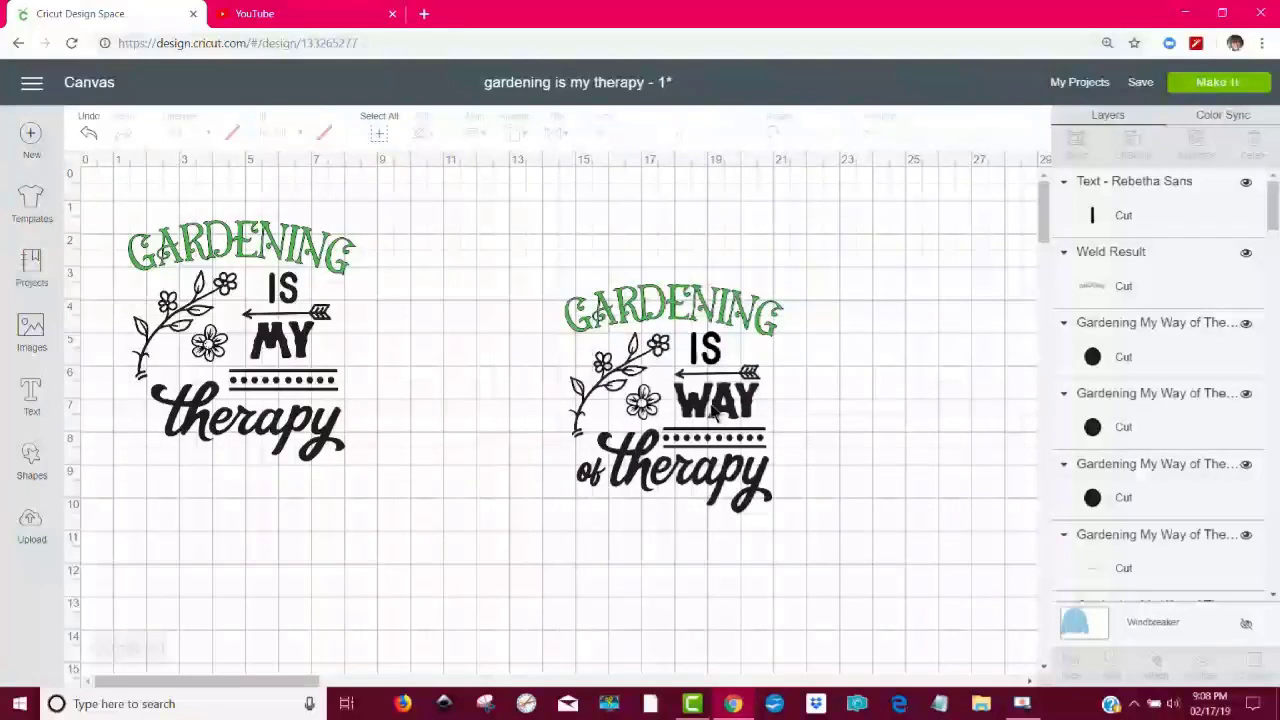
# Pull the letter A out of the word WAY and delete it.
pyautogui.moveTo(713, 413); pyautogui.dragTo(758, 402)
pyautogui.moveTo(800, 402); pyautogui.dragTo(883, 402)
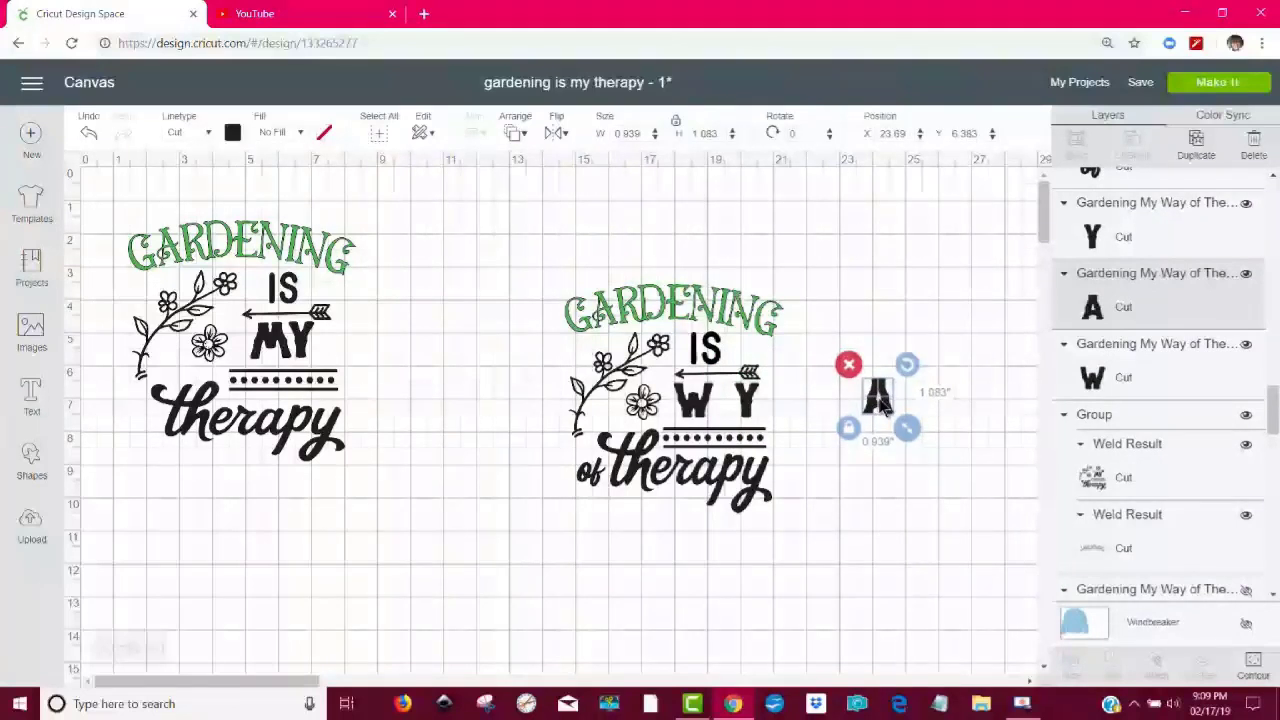
pyautogui.click(848, 364)
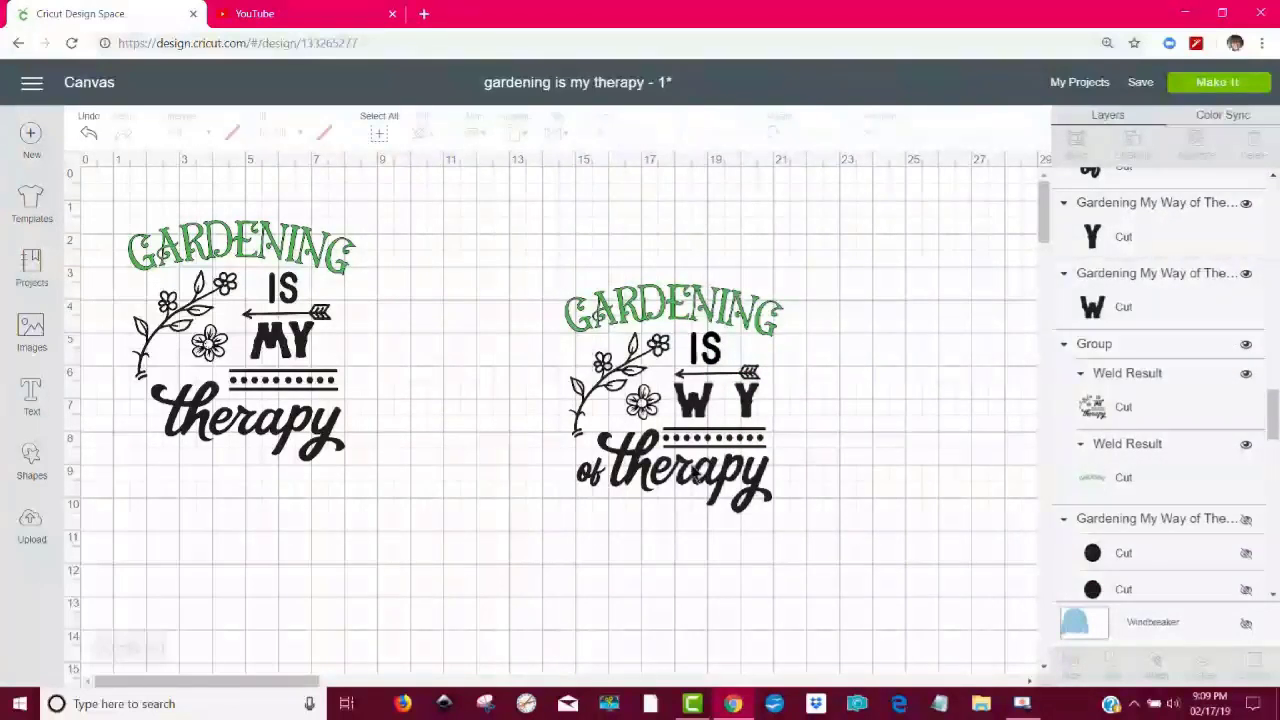
# Rotate the W upside down to form an M and place it beside the Y.
pyautogui.click(705, 403)
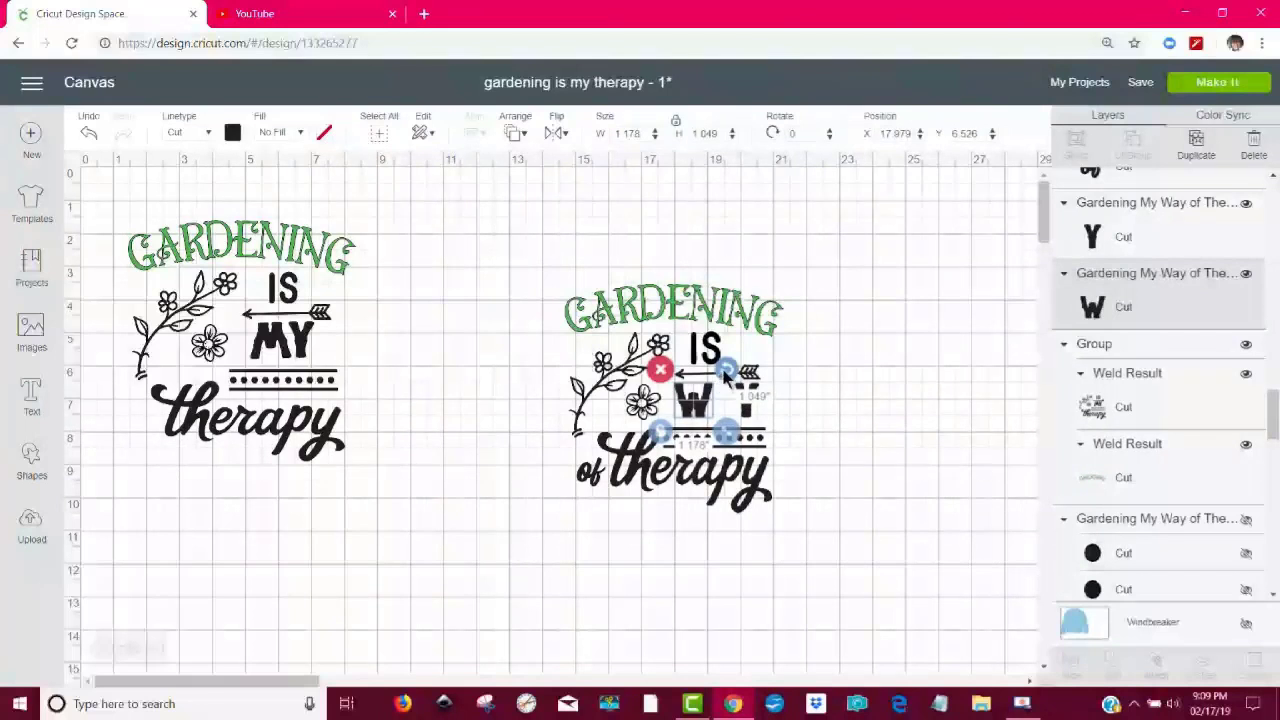
pyautogui.moveTo(727, 372); pyautogui.dragTo(713, 402)
pyautogui.click(931, 426)
pyautogui.click(851, 420)
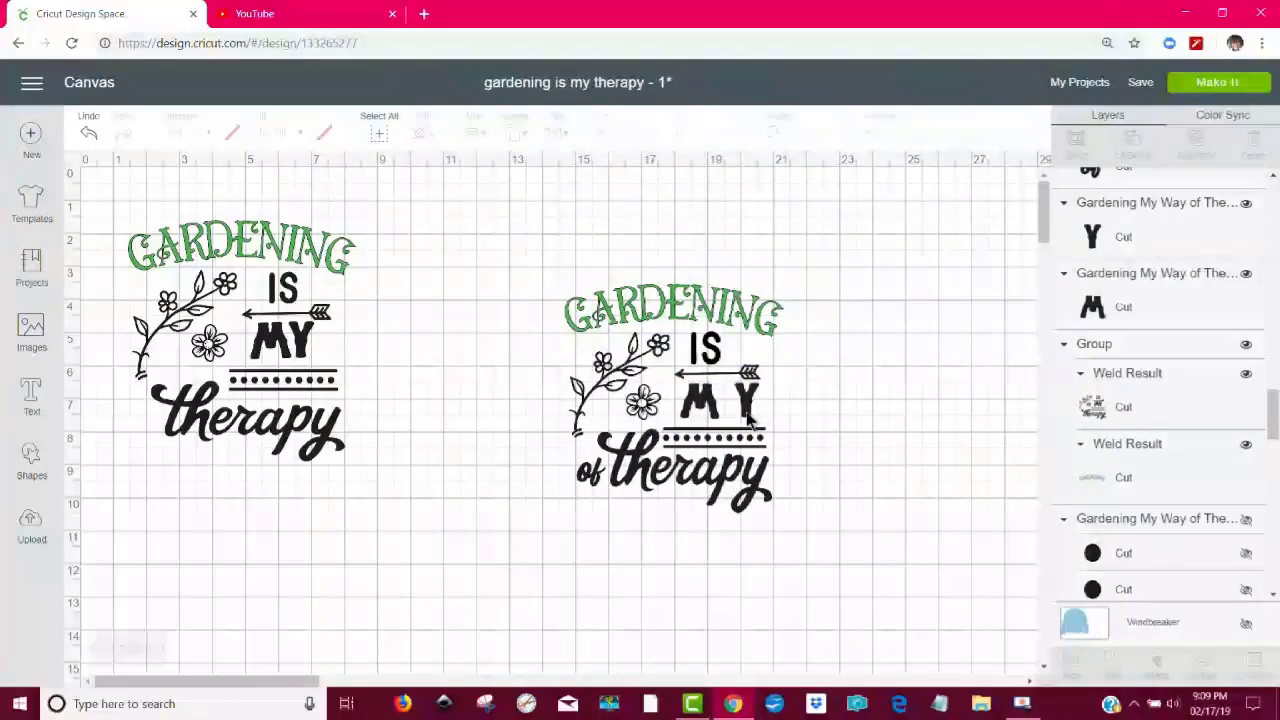
# Move the Y close to the M to form MY and group the two letters.
pyautogui.click(736, 408)
pyautogui.click(970, 428)
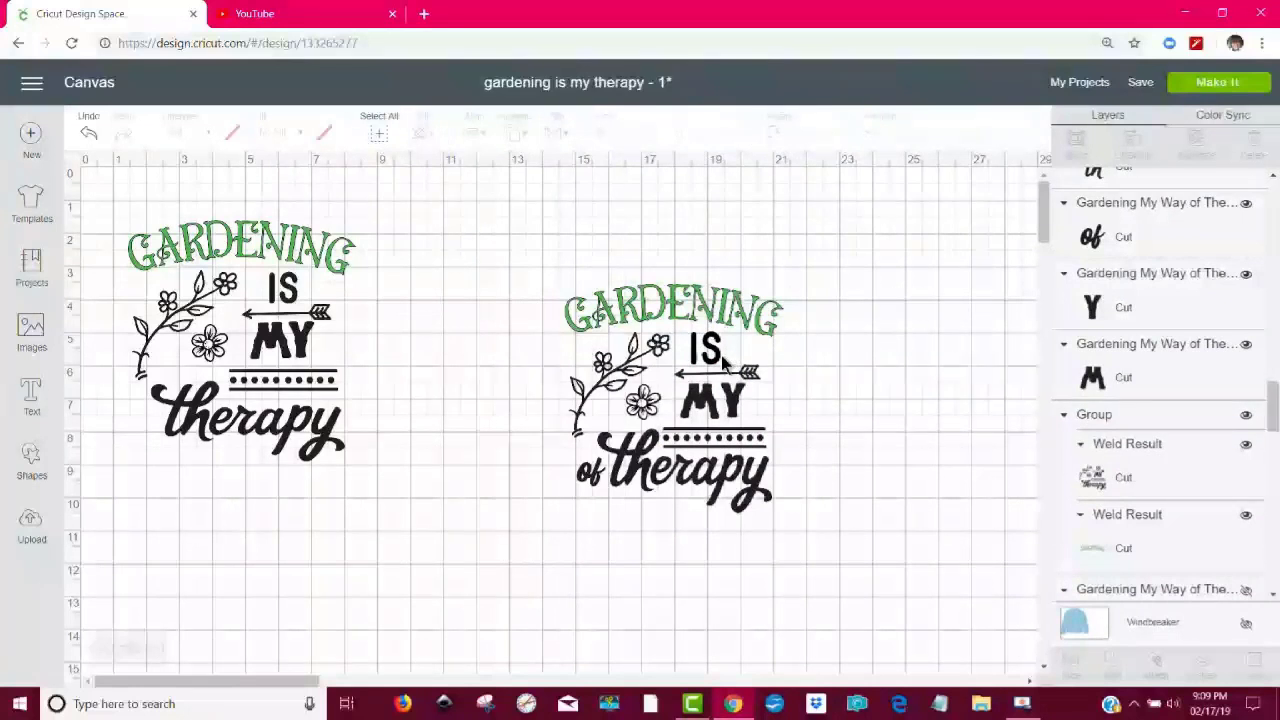
pyautogui.moveTo(762, 430); pyautogui.dragTo(706, 406)
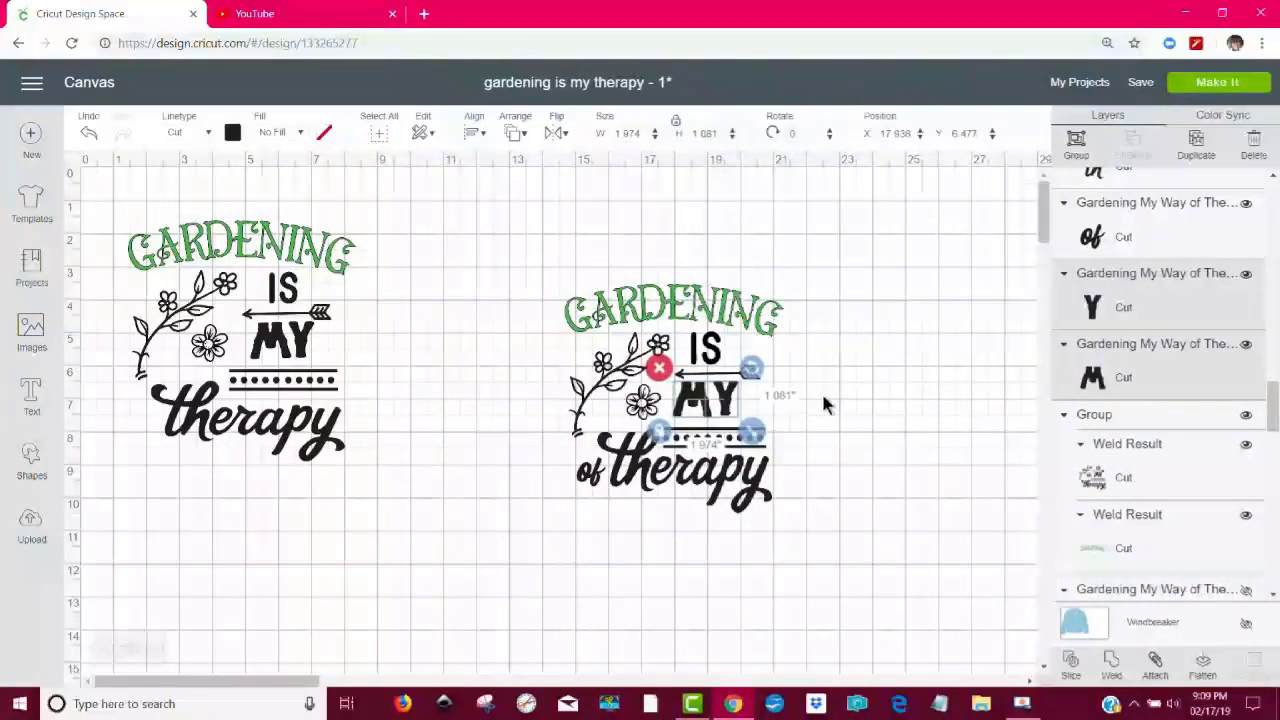
pyautogui.click(1076, 142)
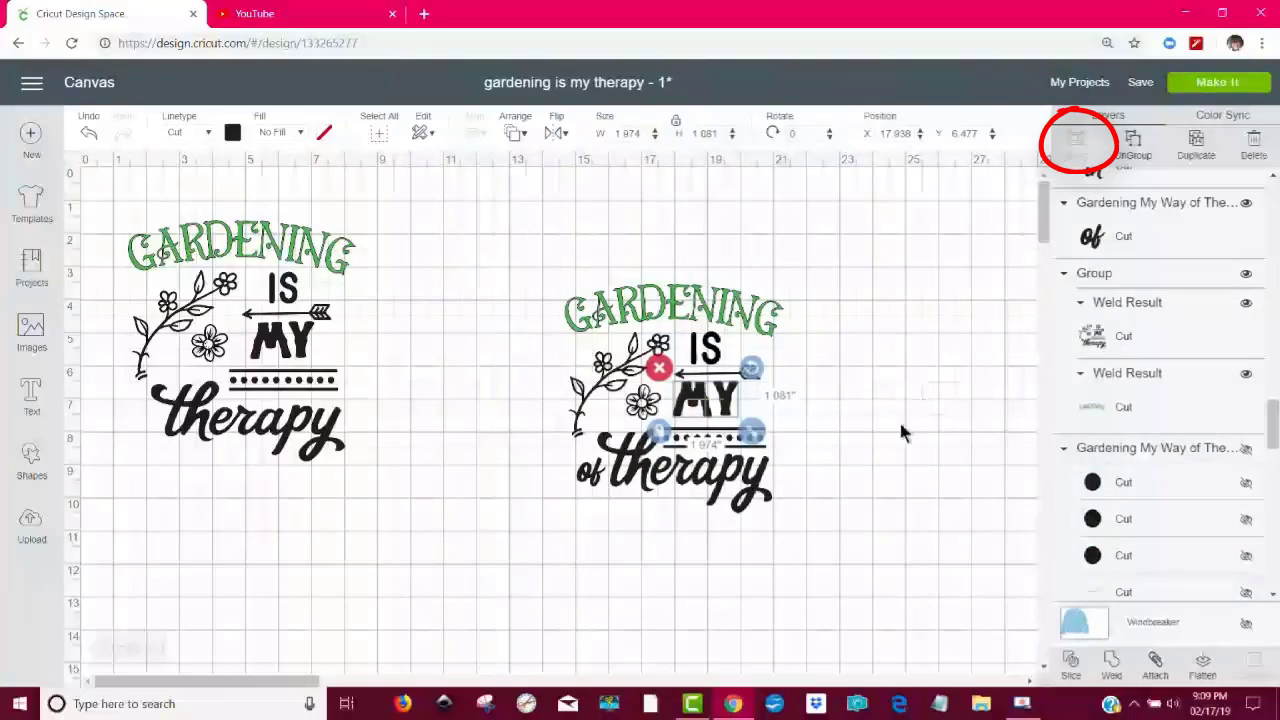
pyautogui.click(852, 570)
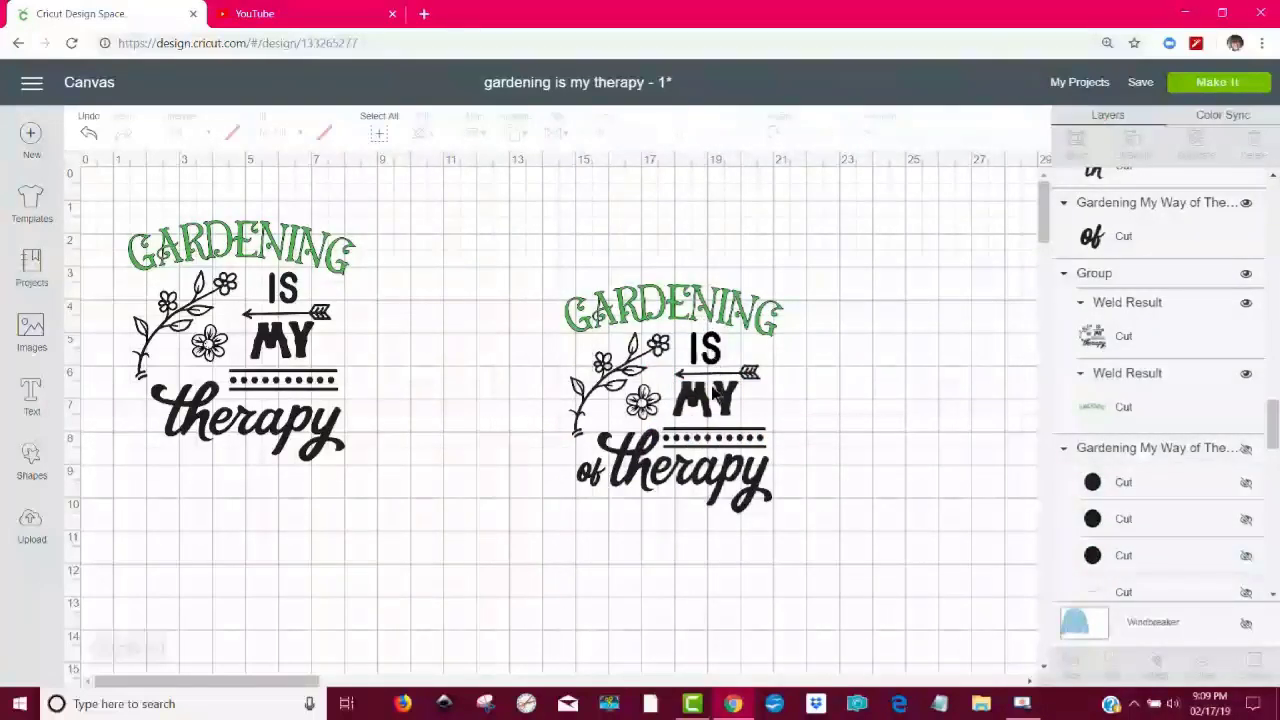
# Delete the word "of" in front of "therapy" in the design being edited.
pyautogui.click(600, 482)
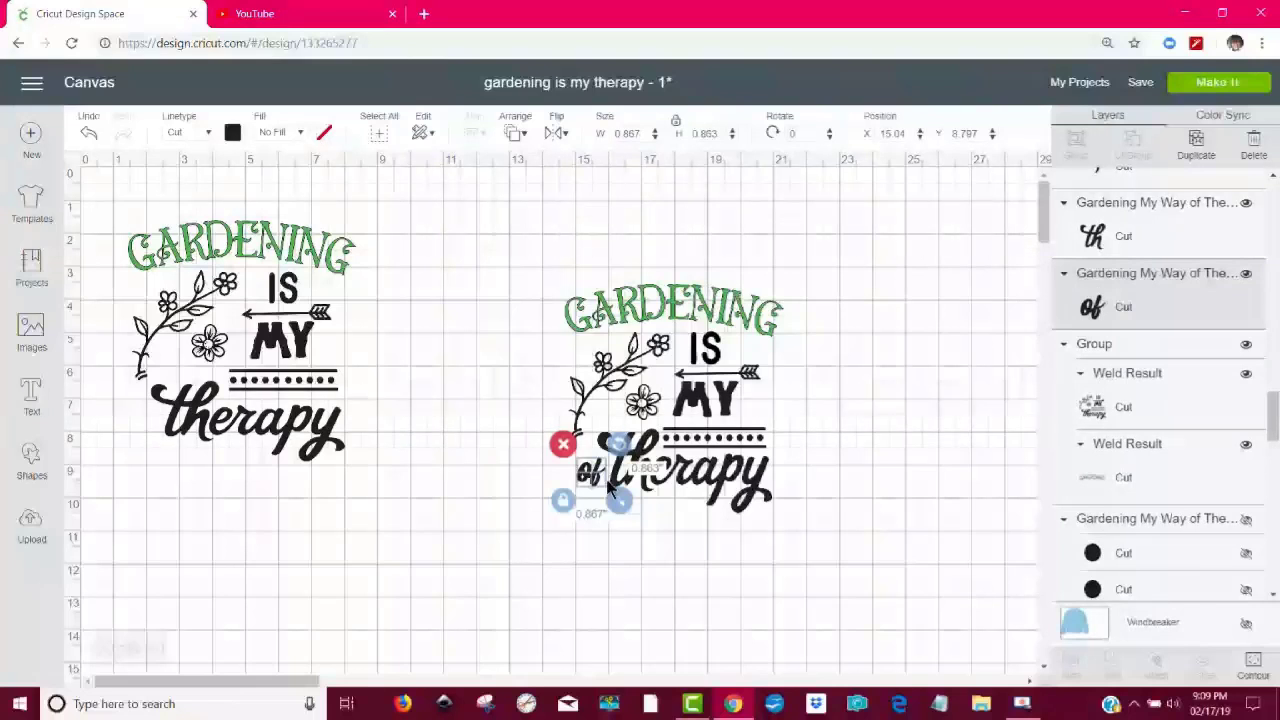
pyautogui.press('Delete')
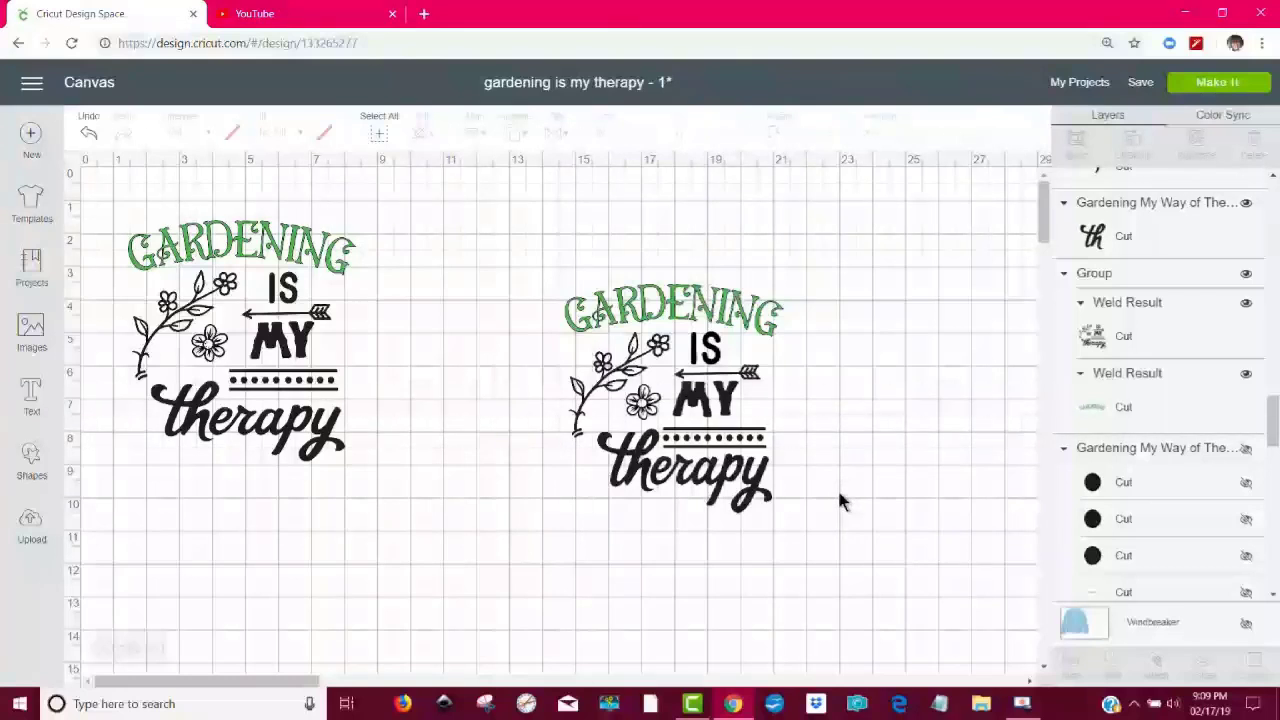
pyautogui.click(645, 483)
pyautogui.click(834, 541)
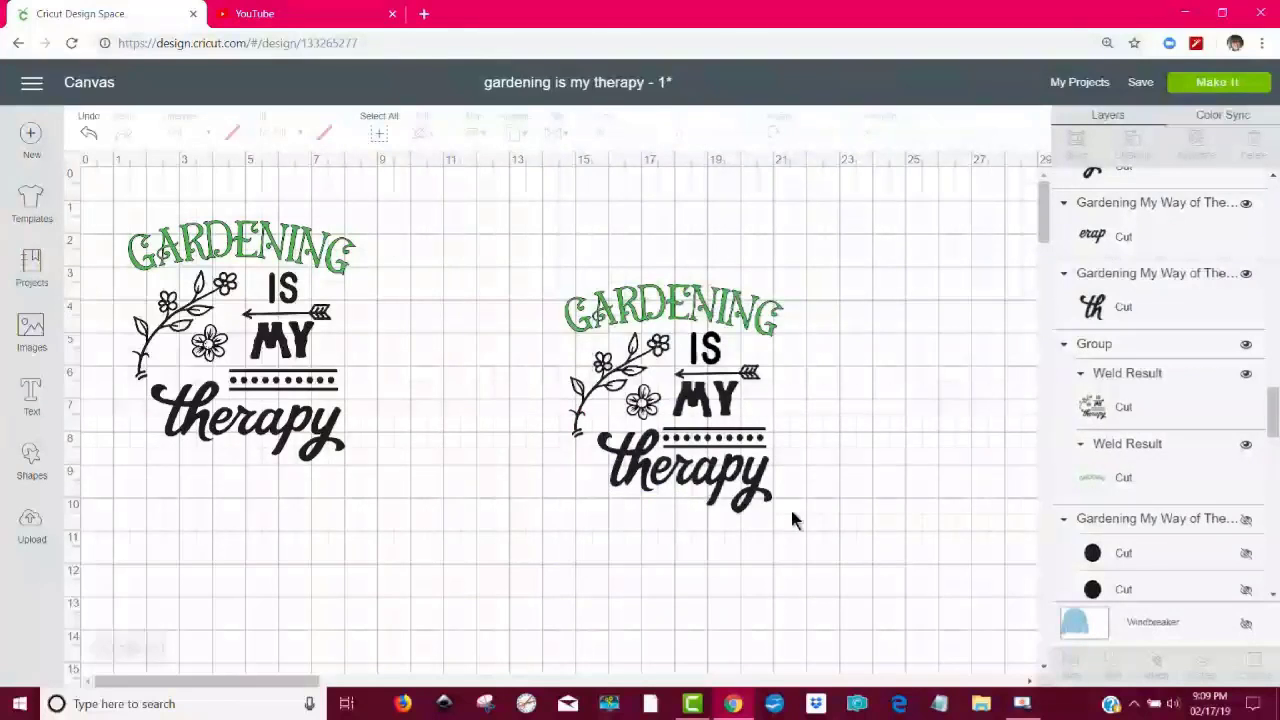
# Stretch the word "therapy" with unlocked proportions to about 6.15 by 2.43 inches and centre it beneath the dotted border.
pyautogui.moveTo(778, 508); pyautogui.dragTo(576, 471)
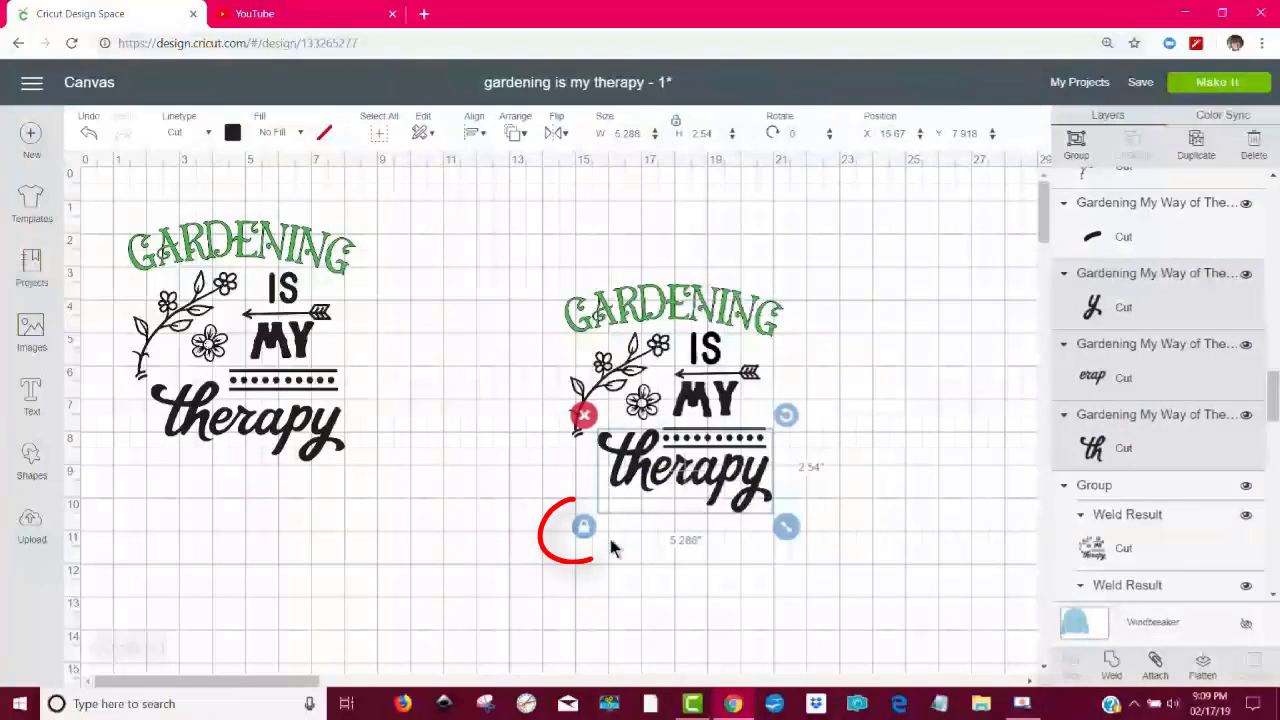
pyautogui.click(584, 529)
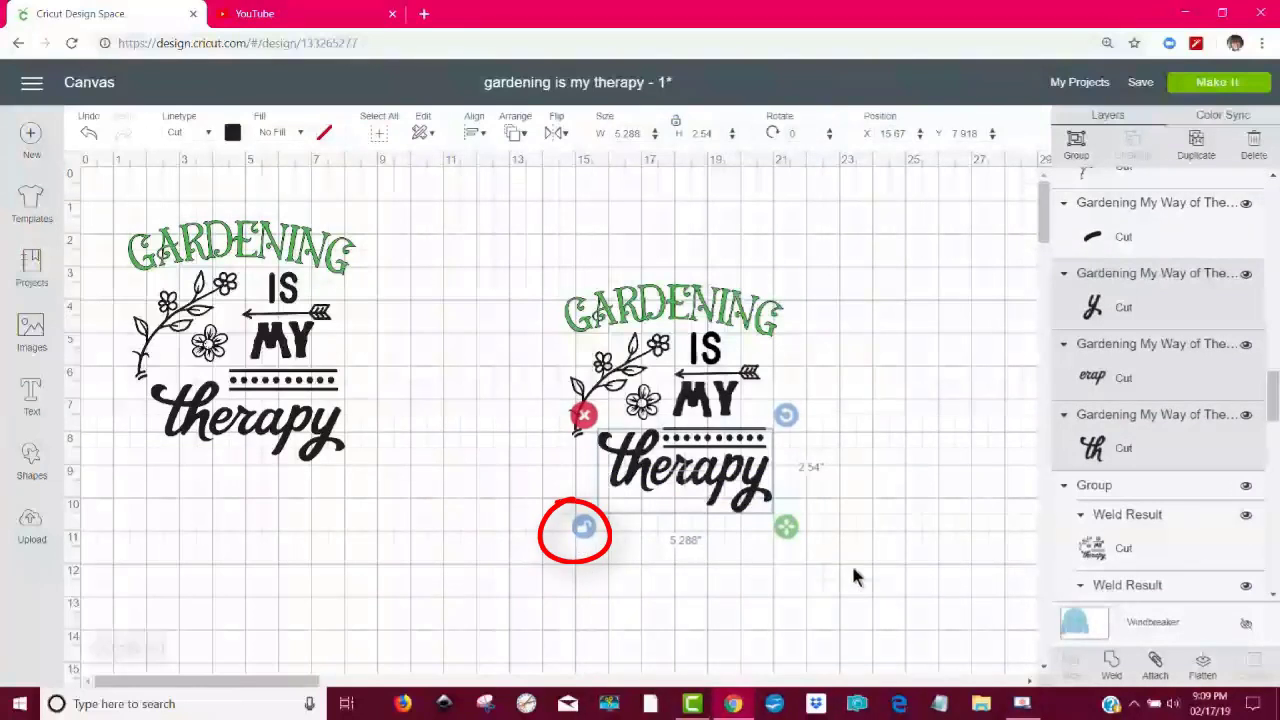
pyautogui.moveTo(786, 527); pyautogui.dragTo(811, 527)
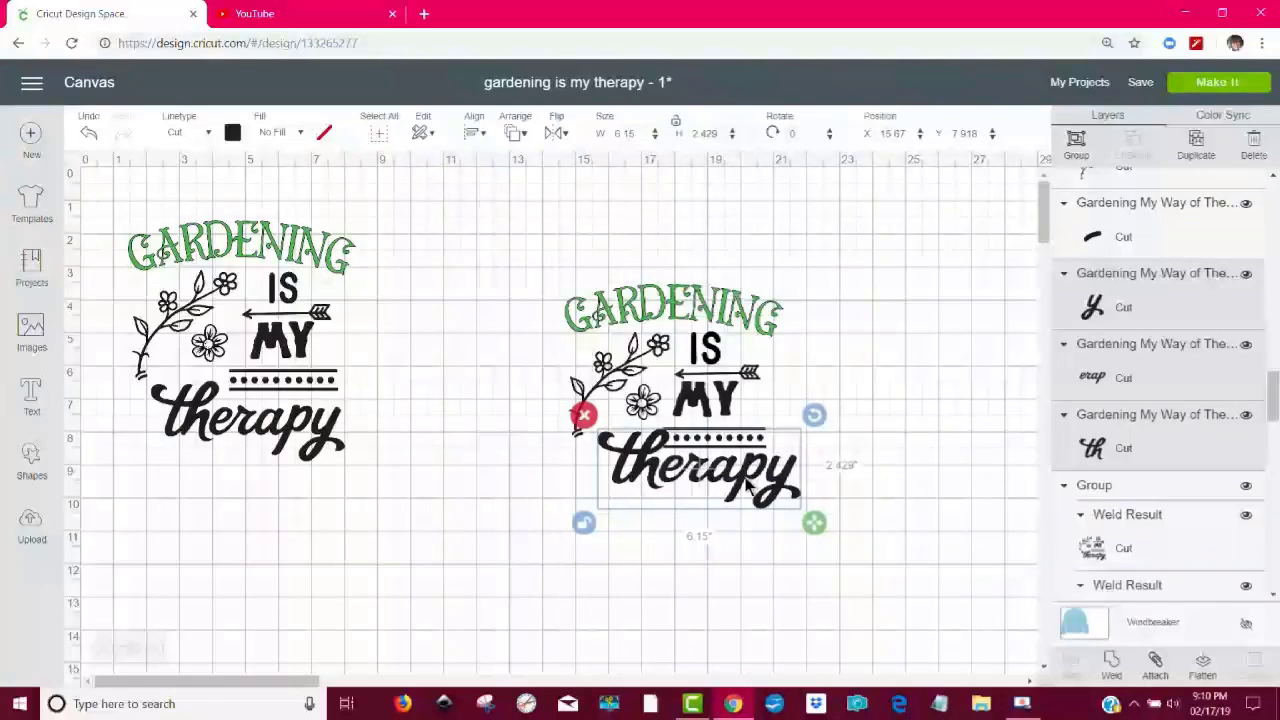
pyautogui.moveTo(745, 485)
pyautogui.mouseDown()
pyautogui.moveTo(724, 487)
pyautogui.moveTo(732, 495)
pyautogui.mouseUp()
pyautogui.click(900, 495)
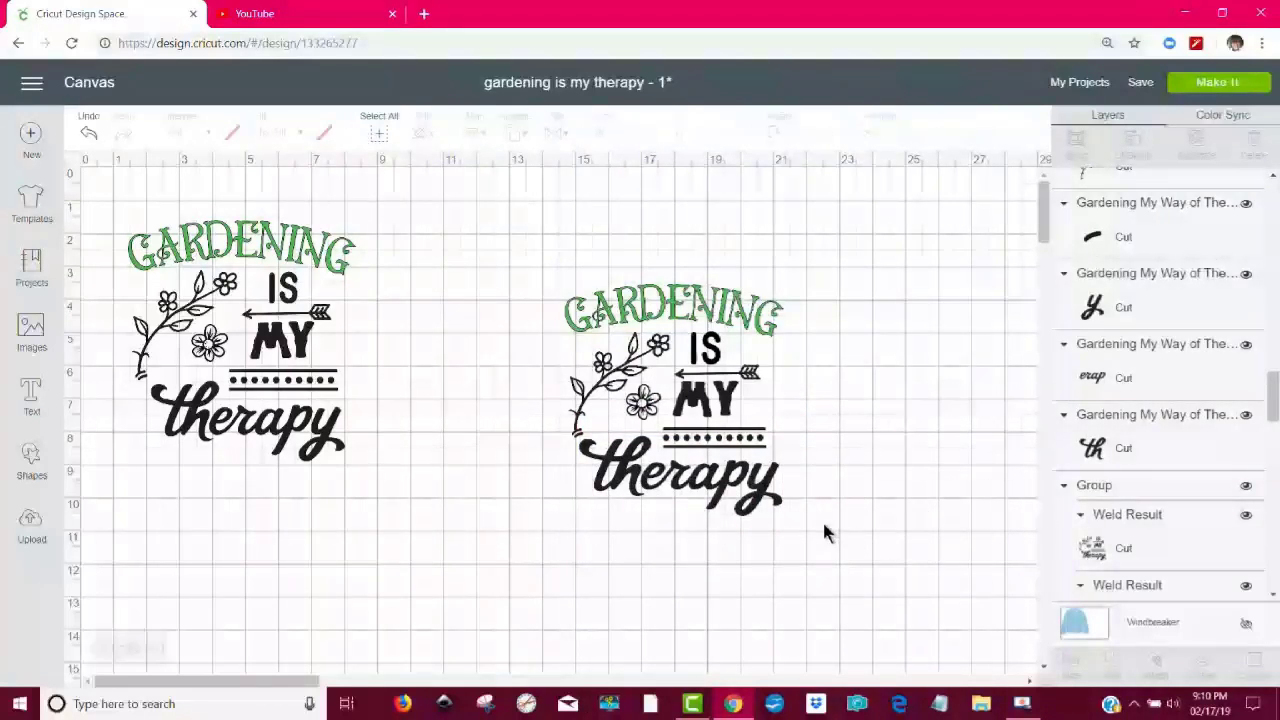
# Weld all the black pieces below GARDENING into one shape and hide the grouped reference copy of the design.
pyautogui.moveTo(824, 529); pyautogui.dragTo(560, 346)
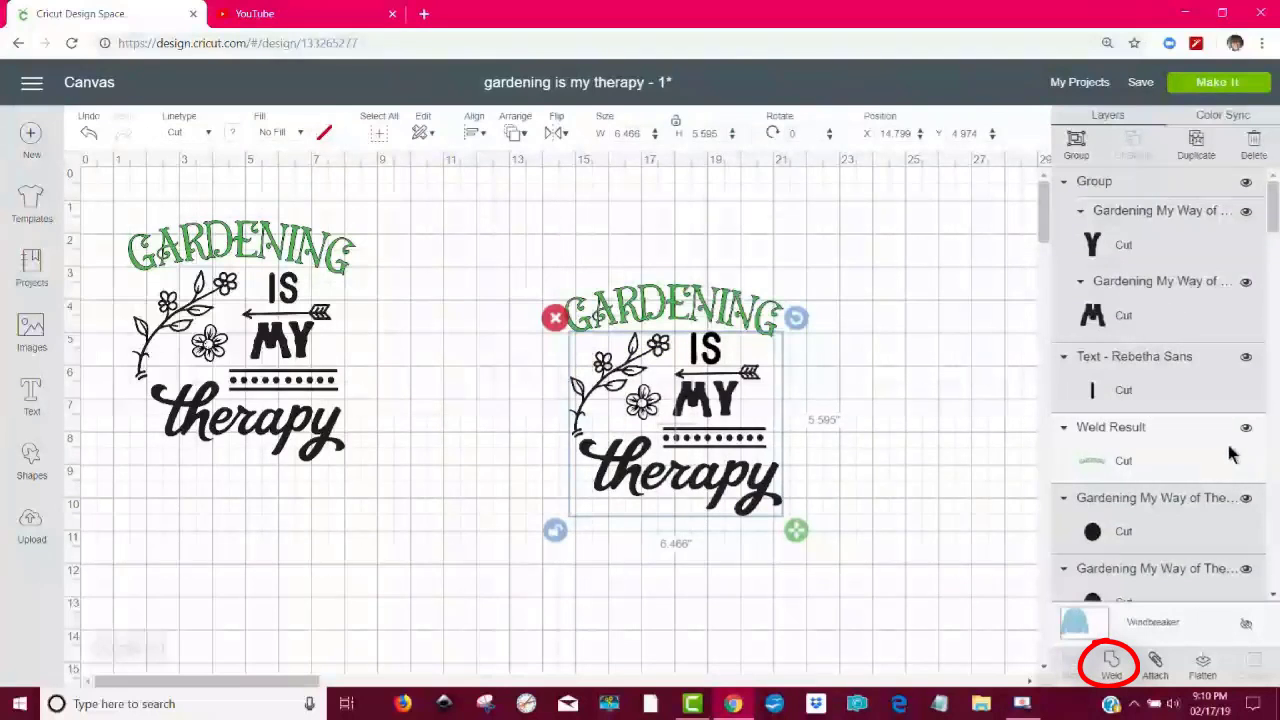
pyautogui.click(1111, 662)
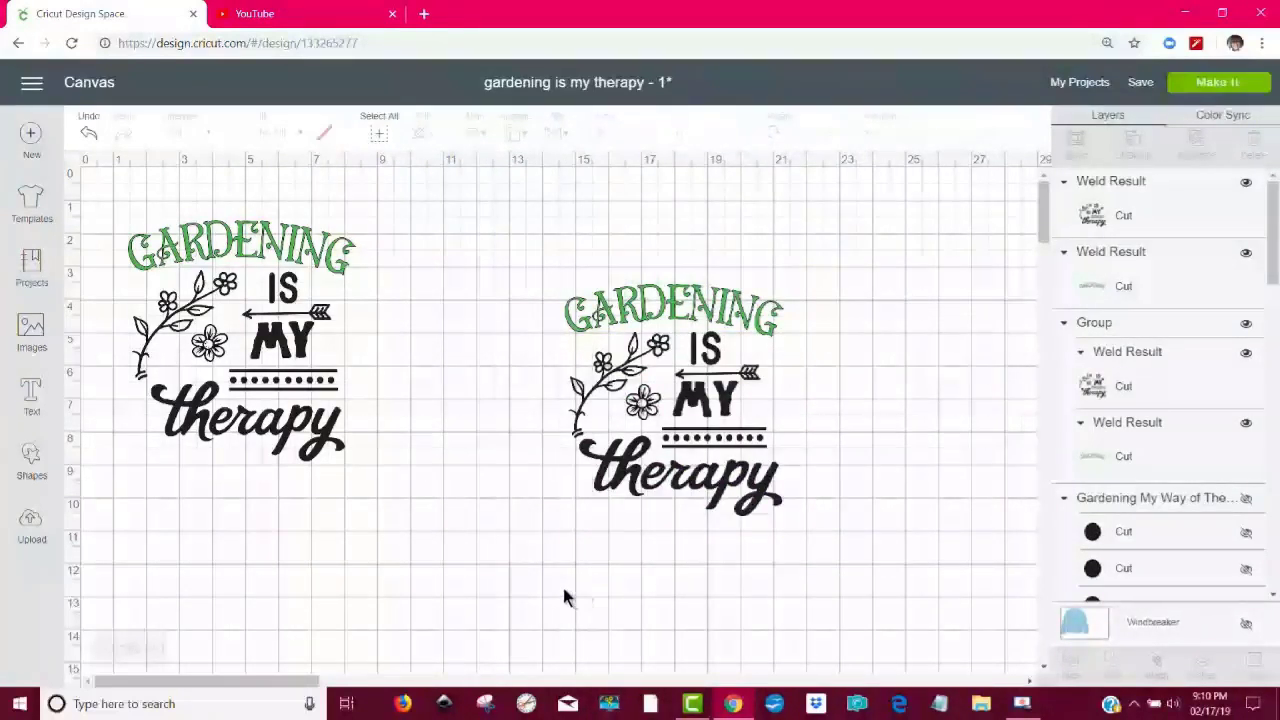
pyautogui.click(341, 296)
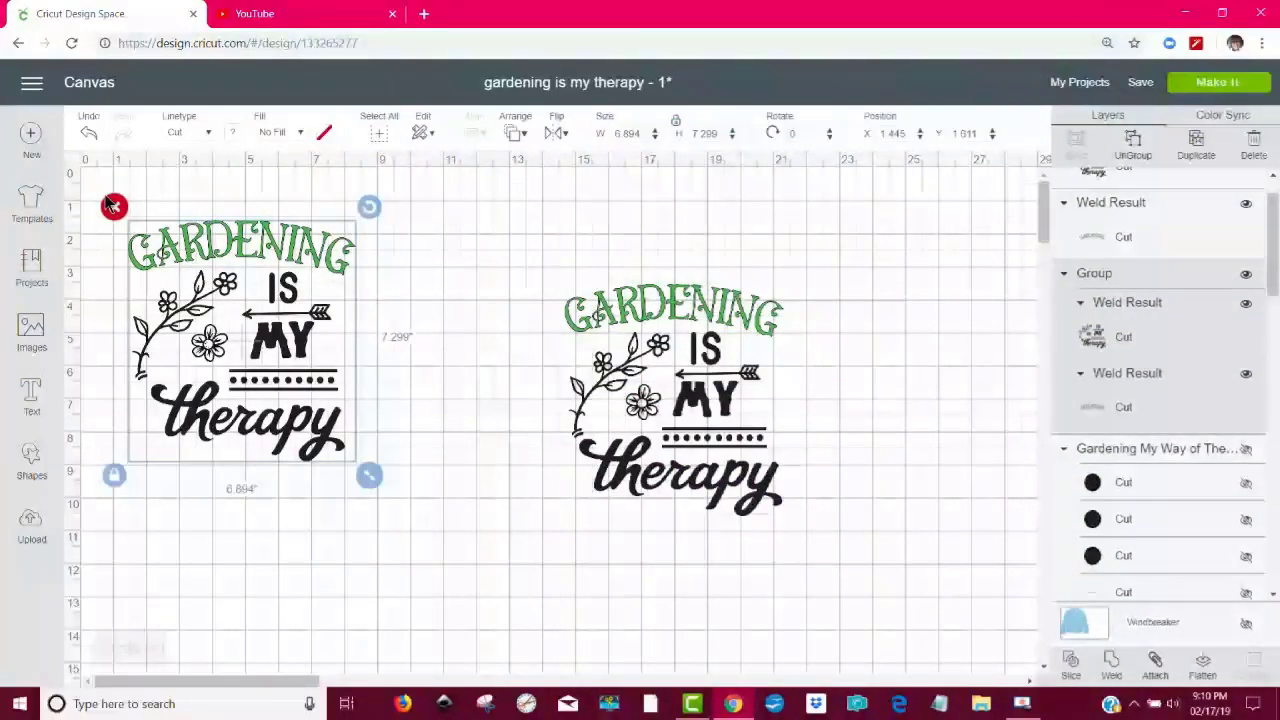
pyautogui.click(1246, 274)
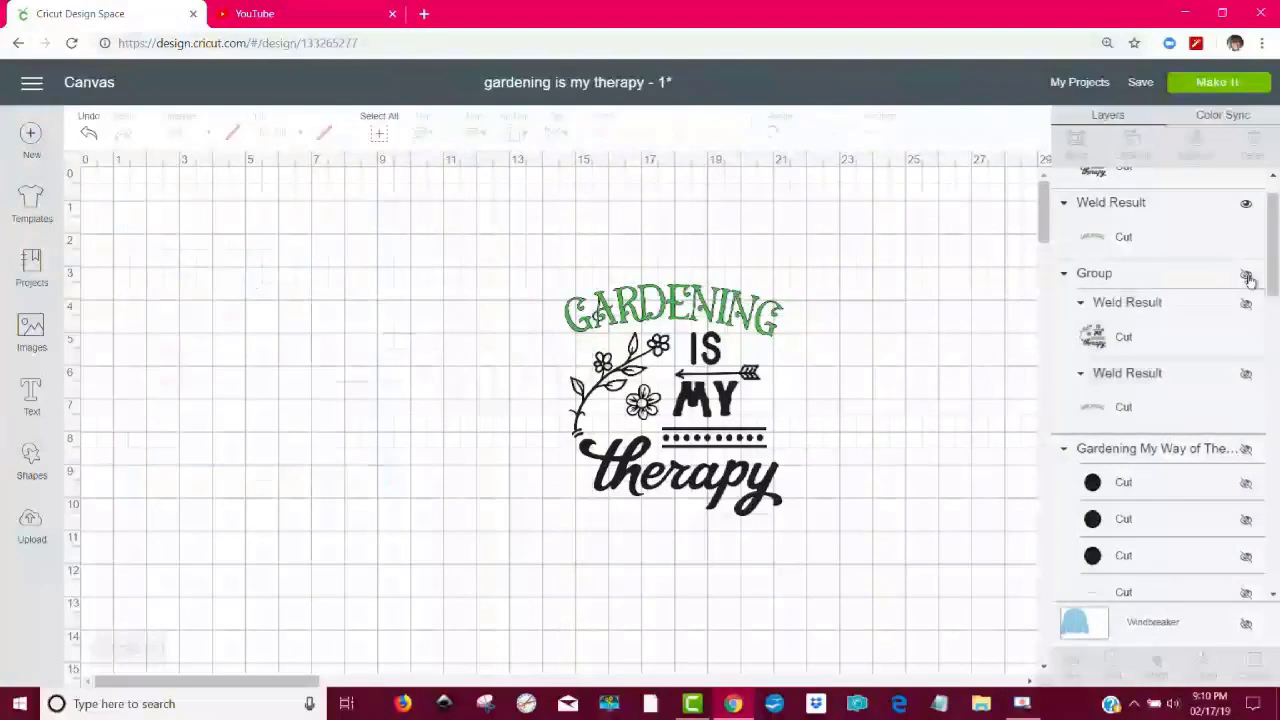
# Shift the welded black artwork slightly beneath GARDENING, to about X 14.49 and Y 5.11.
pyautogui.moveTo(679, 355)
pyautogui.mouseDown()
pyautogui.moveTo(468, 327)
pyautogui.moveTo(688, 365)
pyautogui.mouseUp()
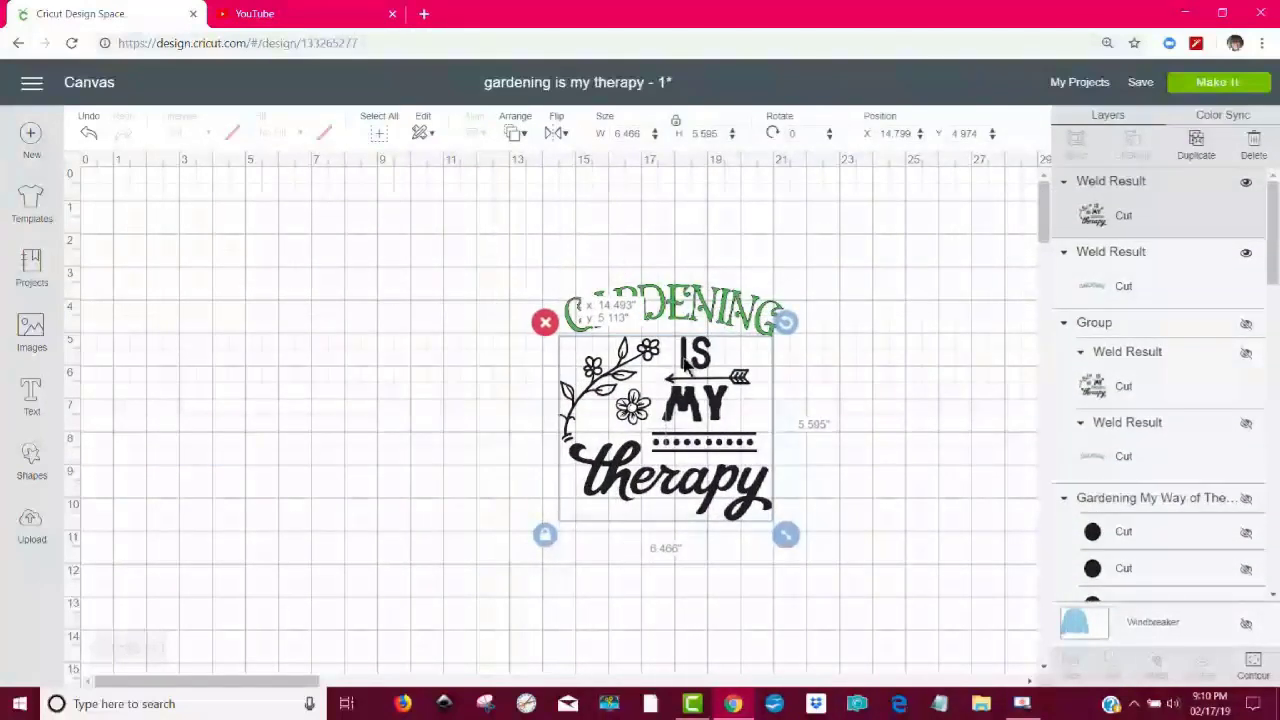
pyautogui.click(870, 395)
pyautogui.moveTo(833, 542); pyautogui.dragTo(430, 200)
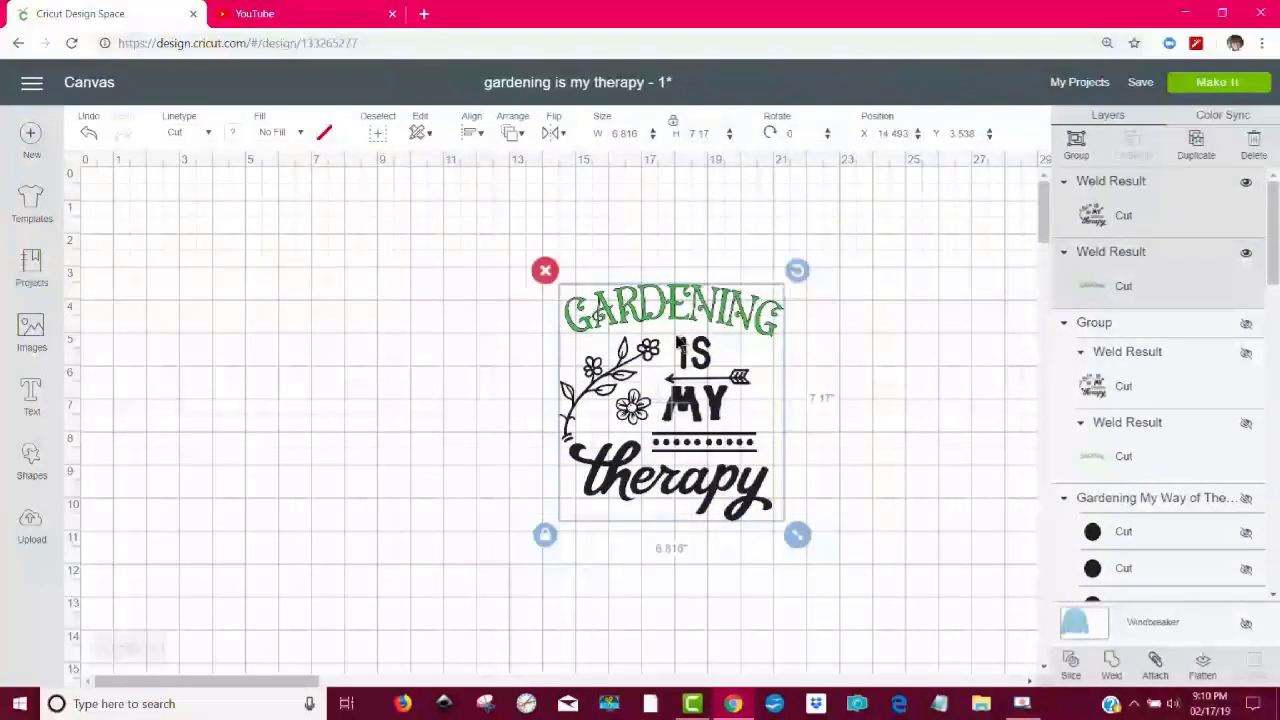
pyautogui.click(968, 407)
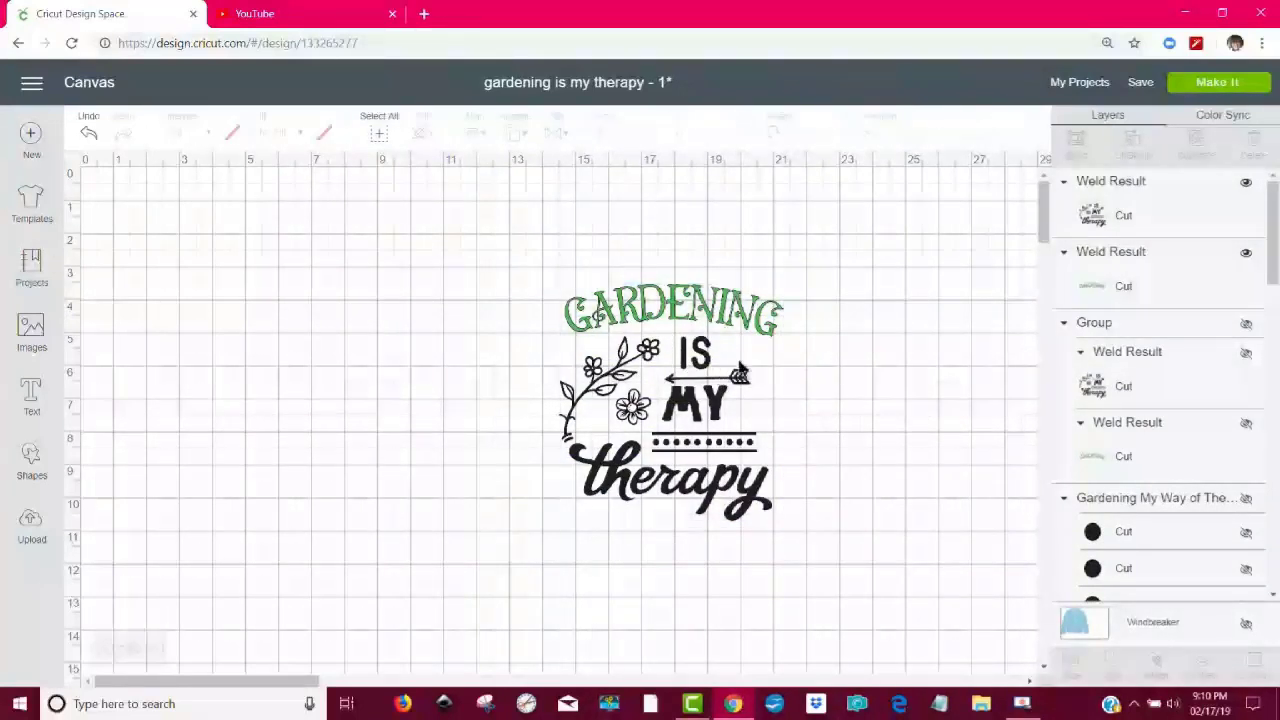
# Preview the green and black cutting mats and return to the canvas.
pyautogui.click(1217, 85)
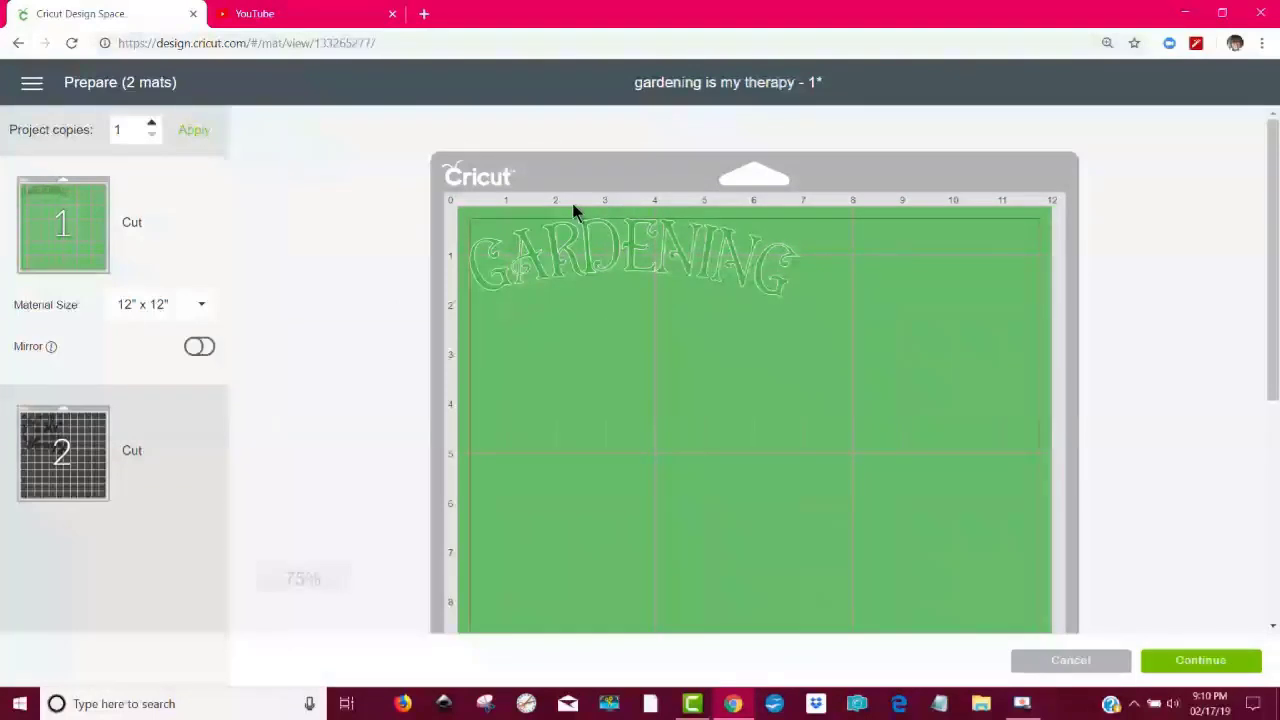
pyautogui.click(62, 452)
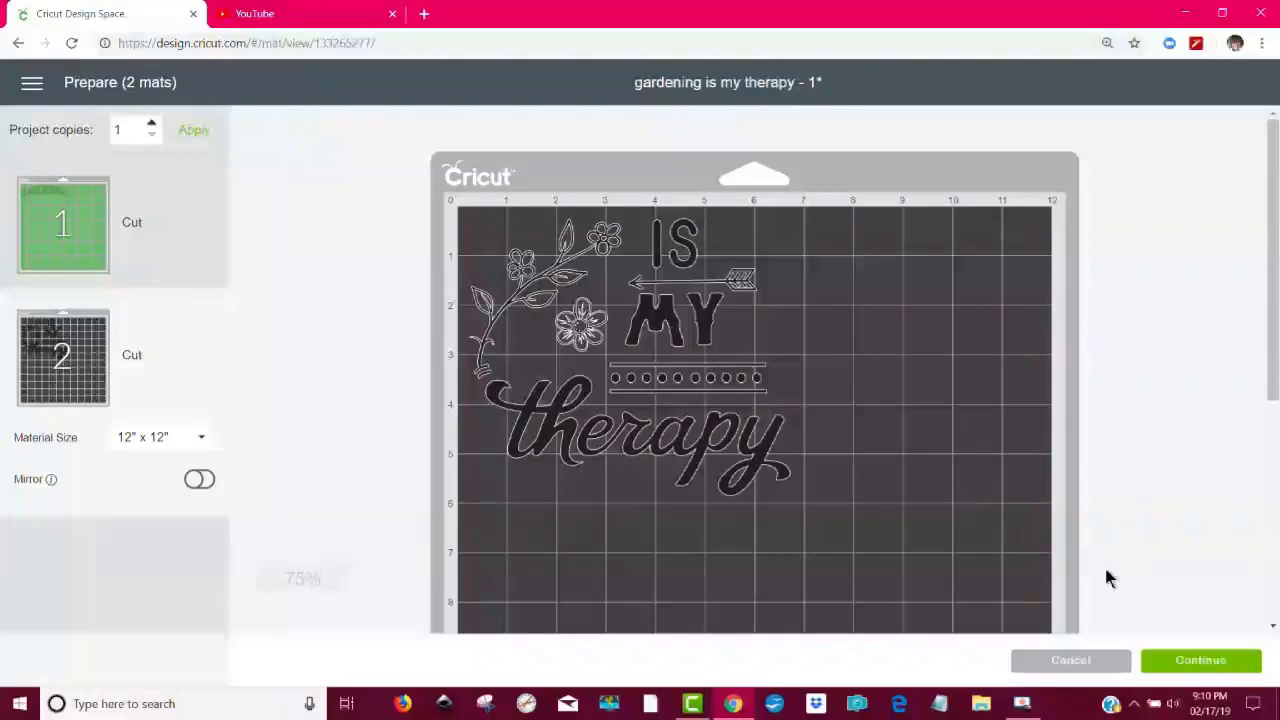
pyautogui.click(1084, 665)
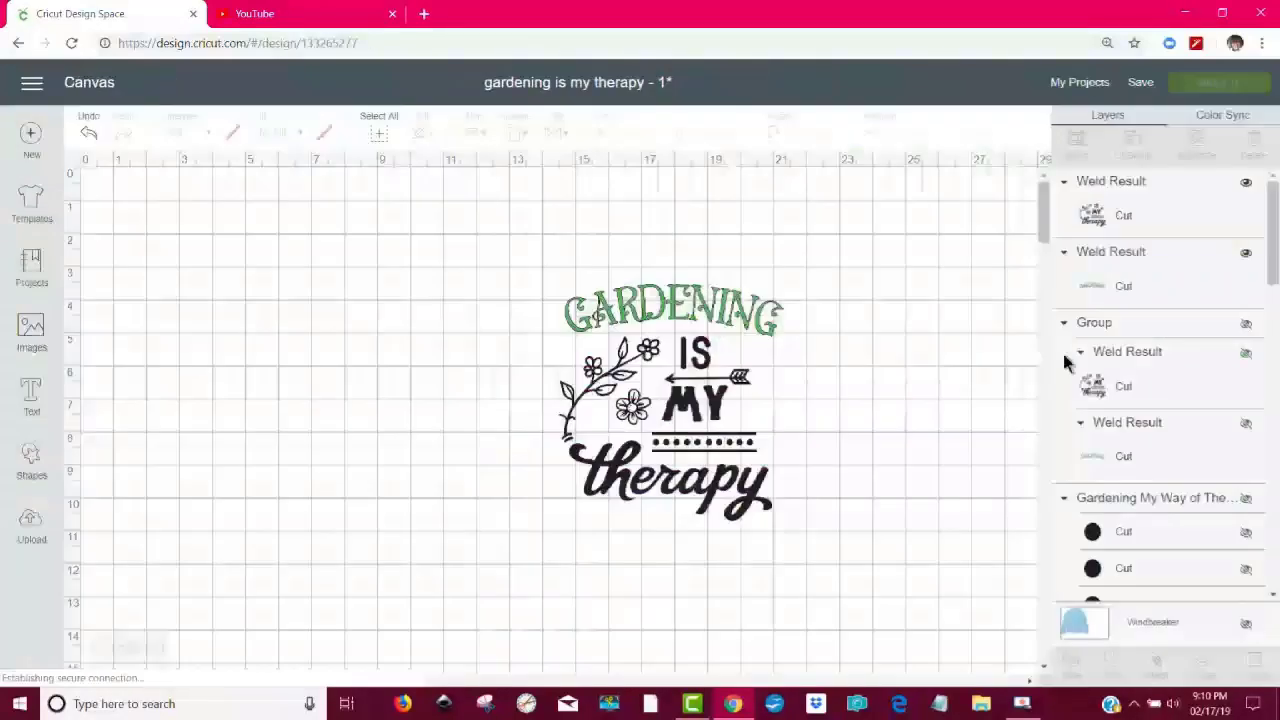
# Resize the whole design proportionally to a height of 8.75 inches and move it to about X 8.02, Y 2.26.
pyautogui.moveTo(862, 533); pyautogui.dragTo(522, 248)
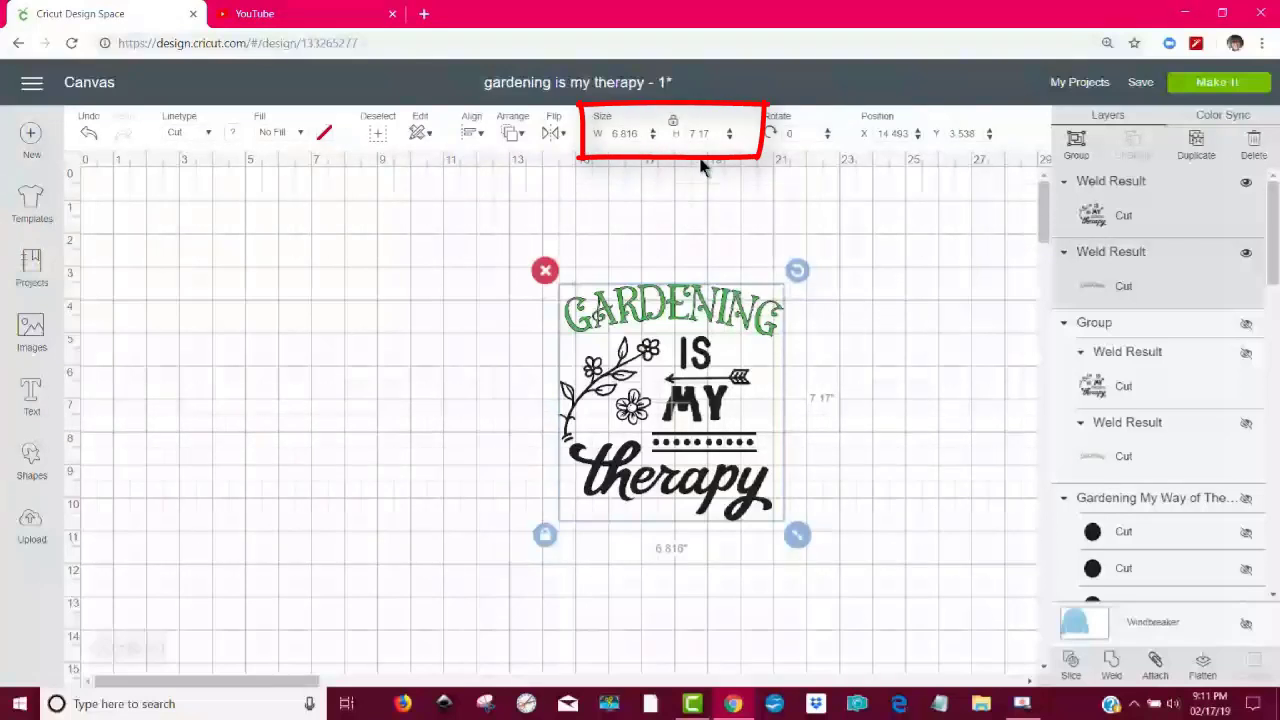
pyautogui.click(719, 133)
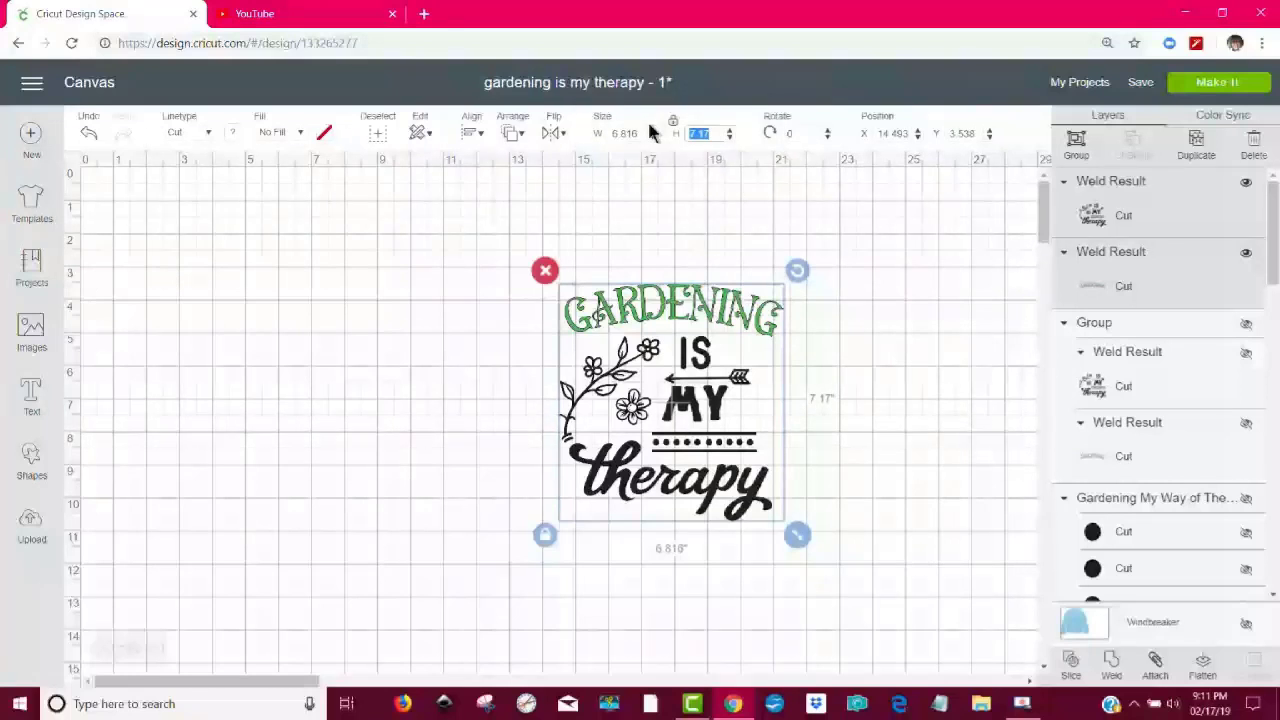
pyautogui.write('8.75')
pyautogui.press('Return')
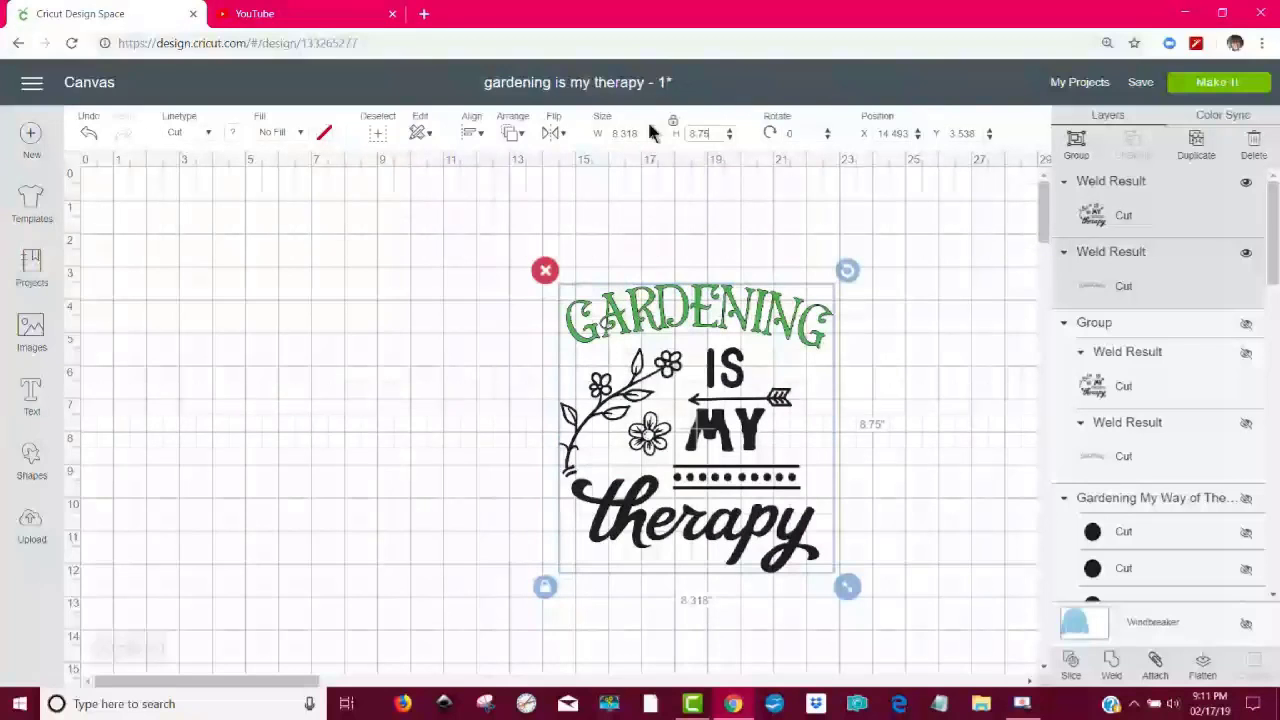
pyautogui.click(525, 272)
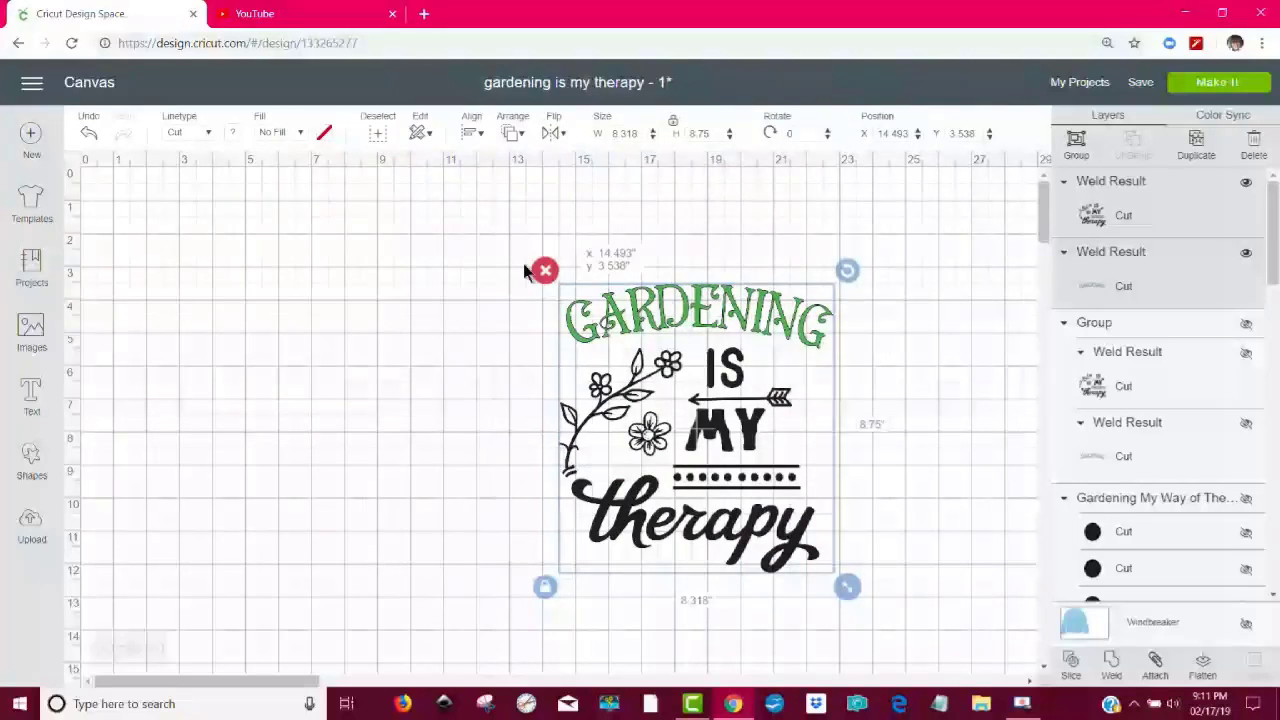
pyautogui.moveTo(525, 272); pyautogui.dragTo(311, 230)
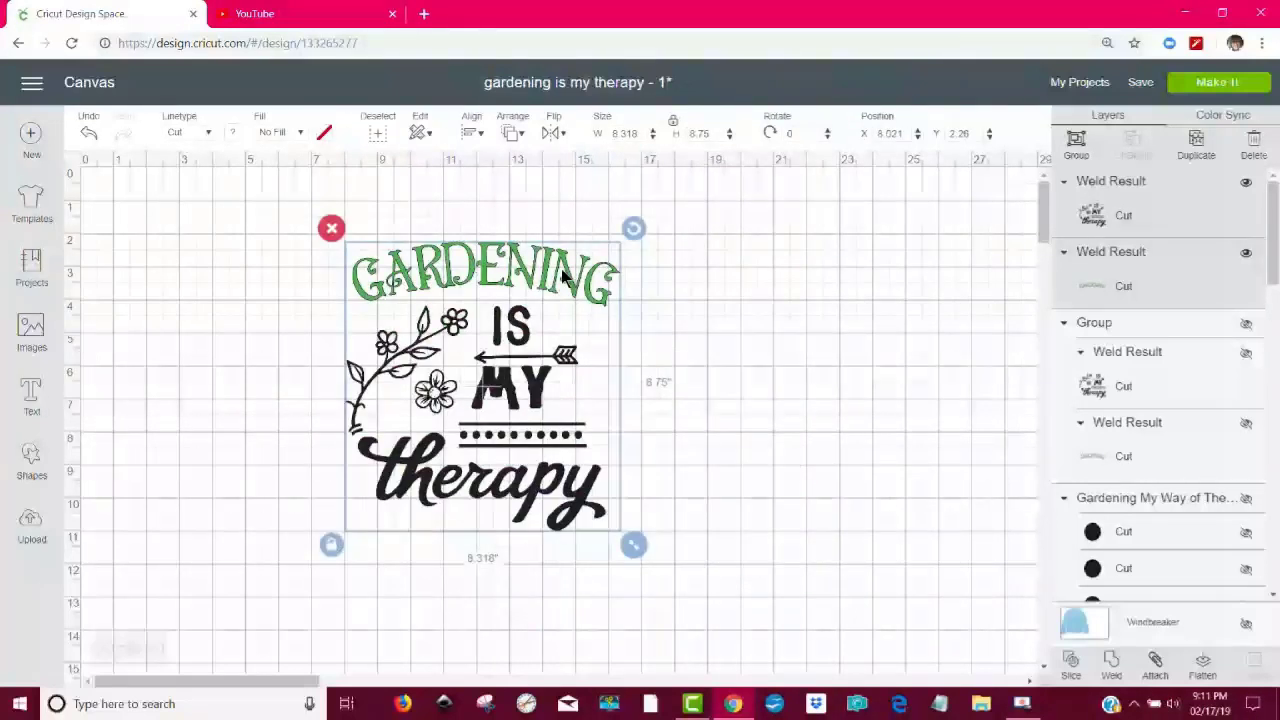
# Save the project as a new copy named "gardening is my therapy with green".
pyautogui.click(1145, 82)
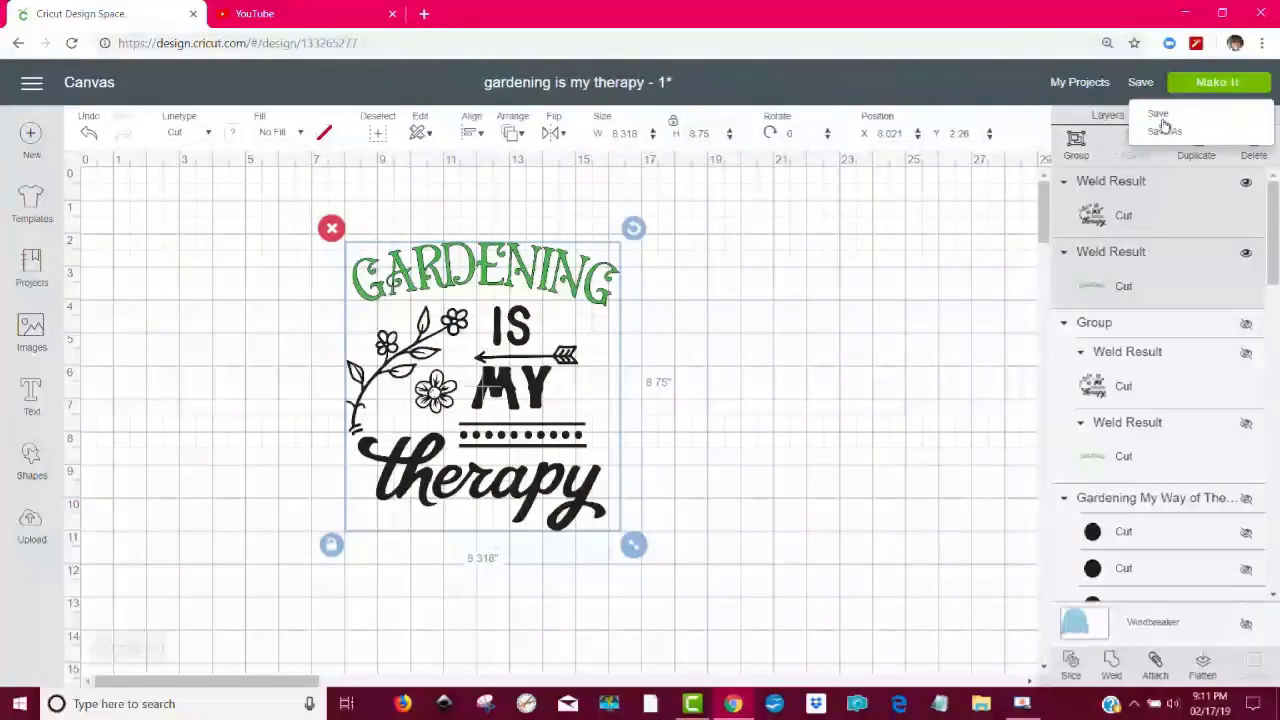
pyautogui.click(1164, 131)
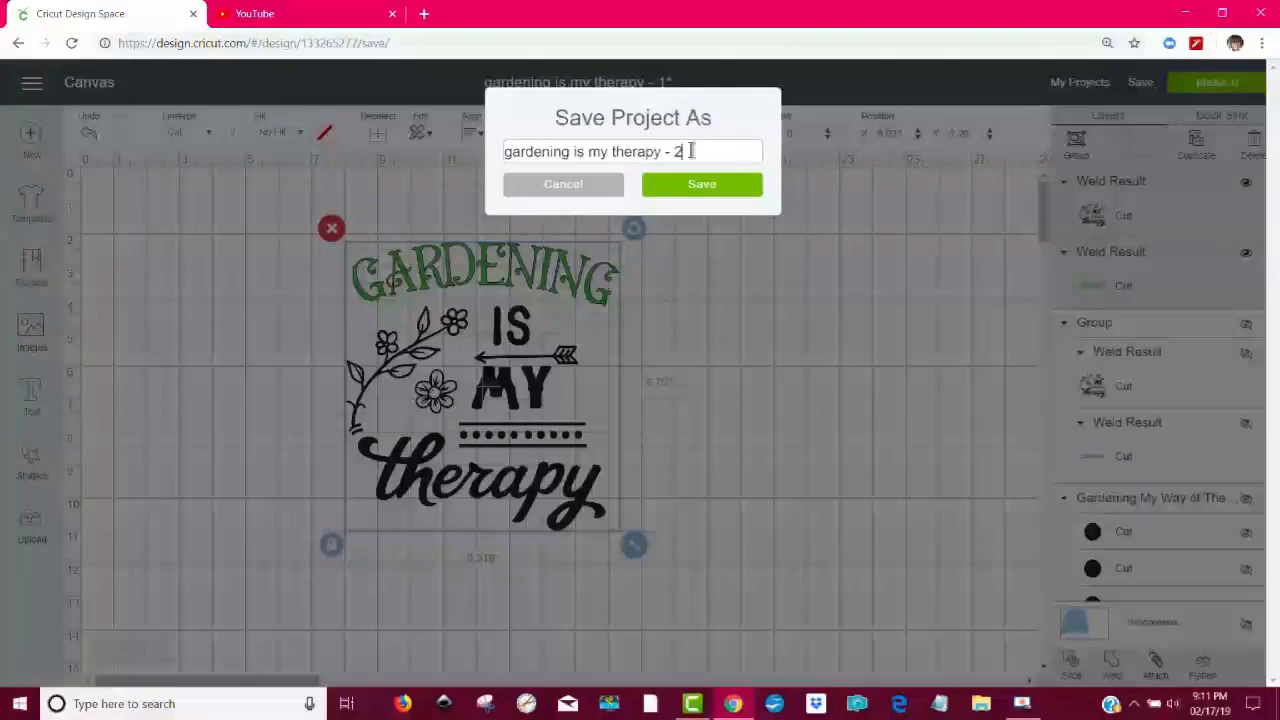
pyautogui.press('BackSpace')
pyautogui.write('with green')
pyautogui.click(747, 189)
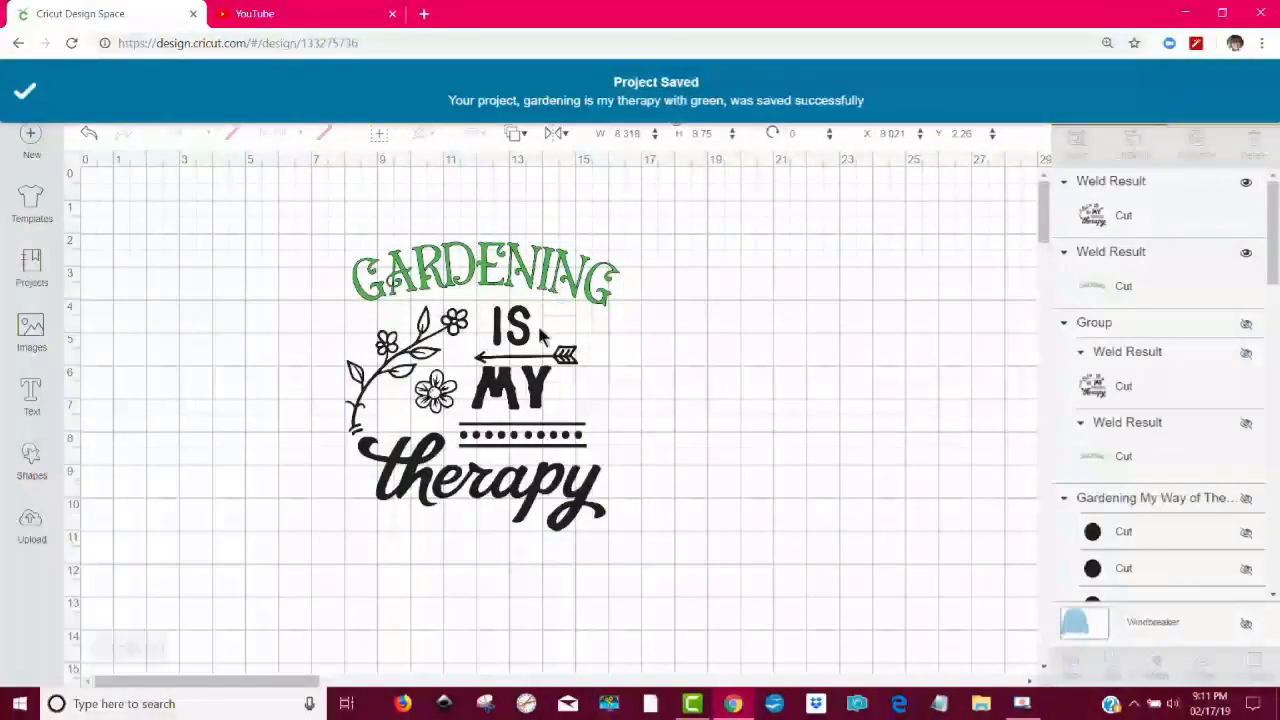
pyautogui.click(603, 322)
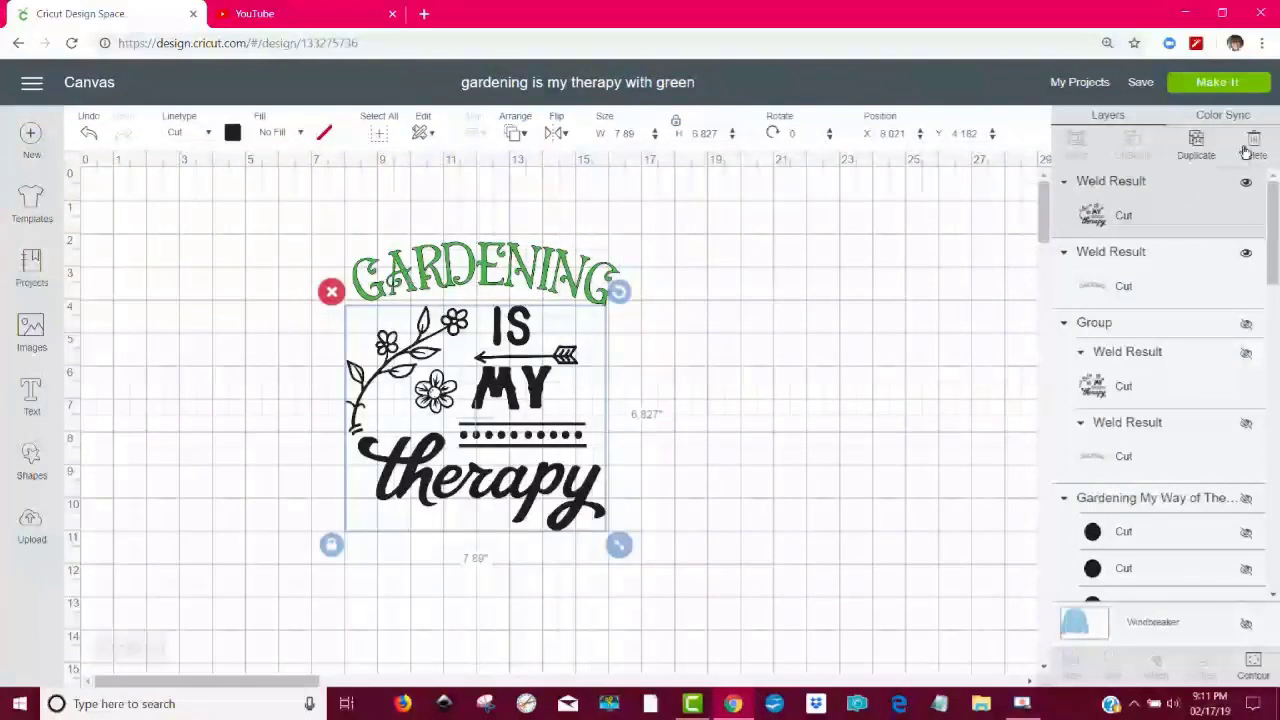
# Prepare the project for cutting and turn on Mirror for both the green and black mats.
pyautogui.click(1217, 82)
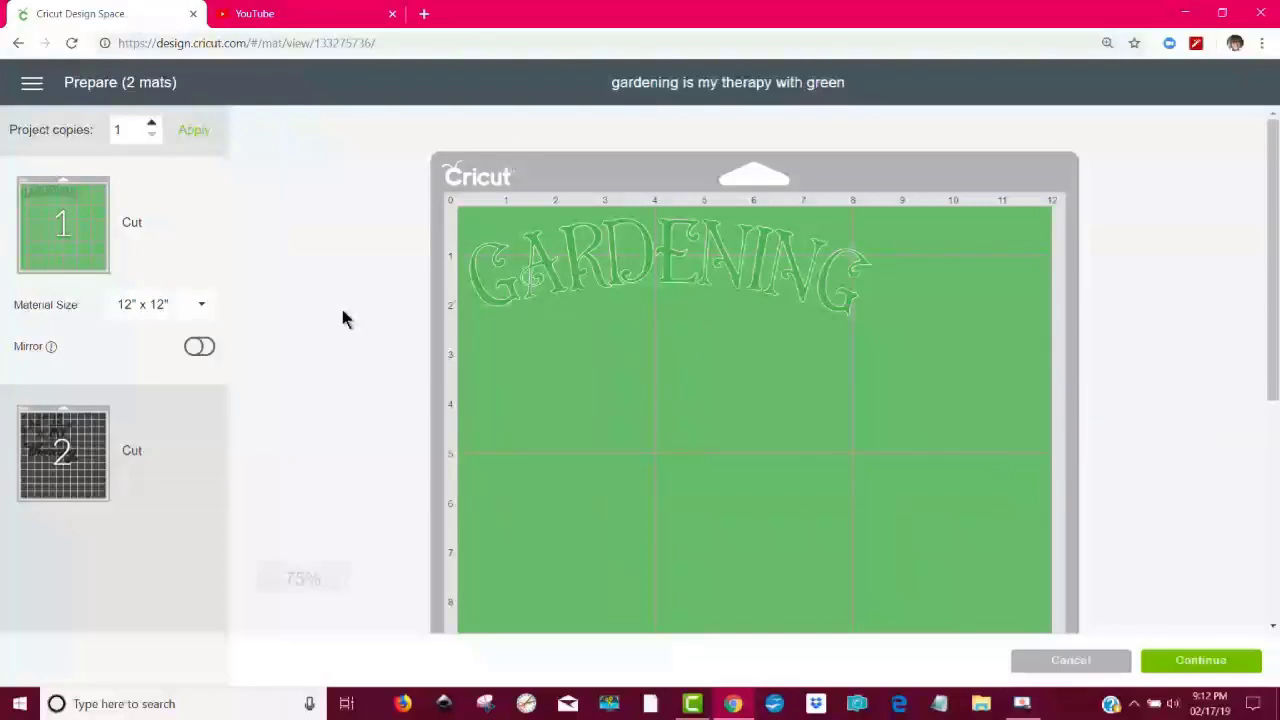
pyautogui.click(209, 345)
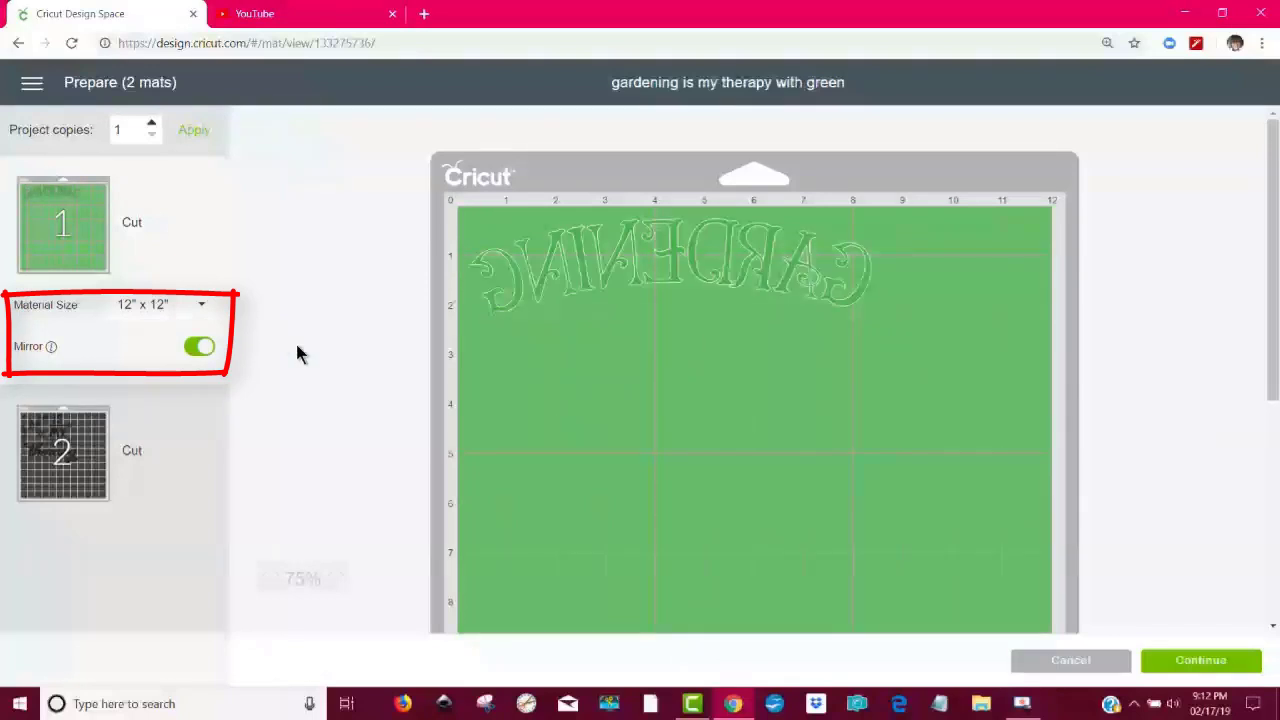
pyautogui.click(95, 440)
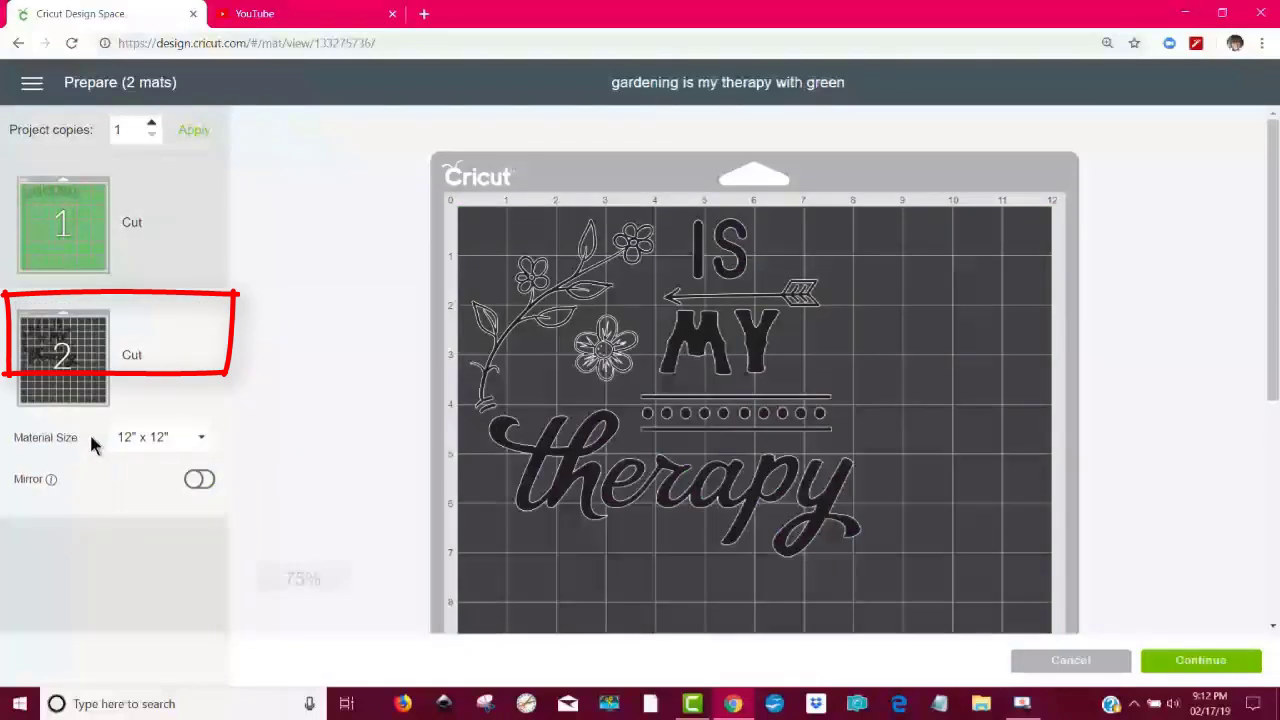
pyautogui.click(199, 481)
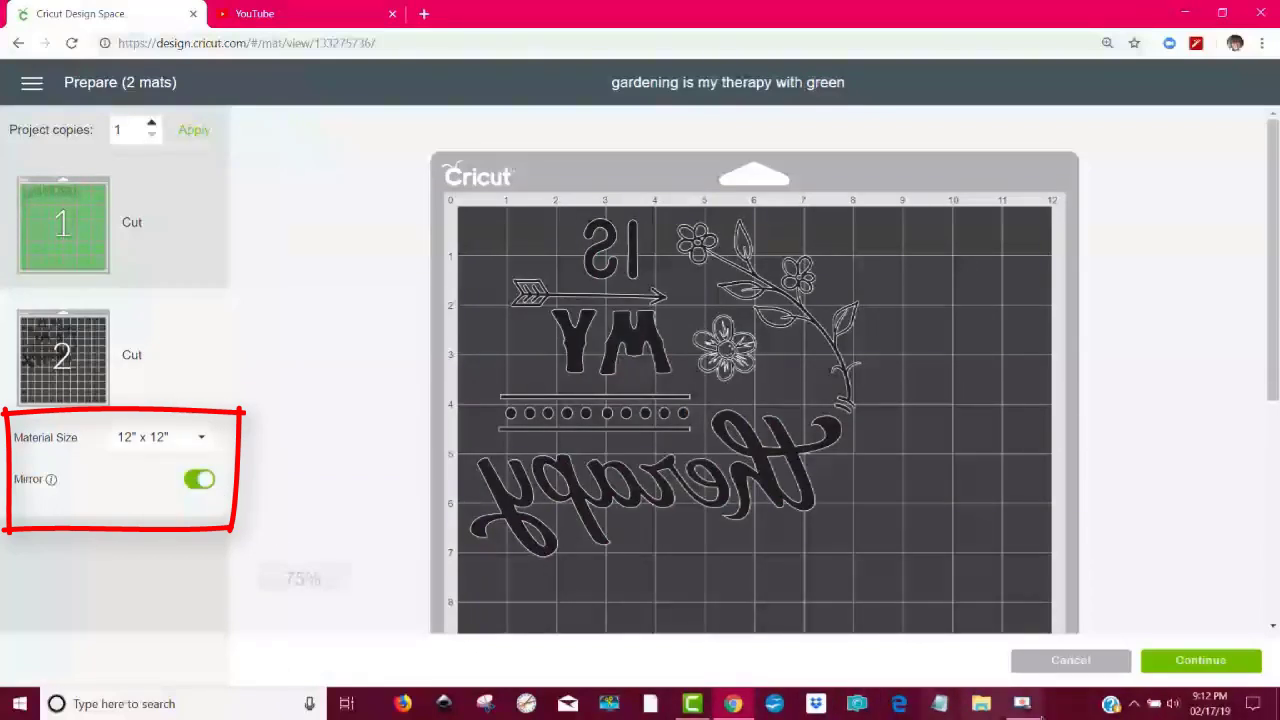
# Continue to the cutting setup, connect the ExploreAir2 Bluetooth machine, set the material to Everyday Iron-On and select the green mat.
pyautogui.click(1201, 661)
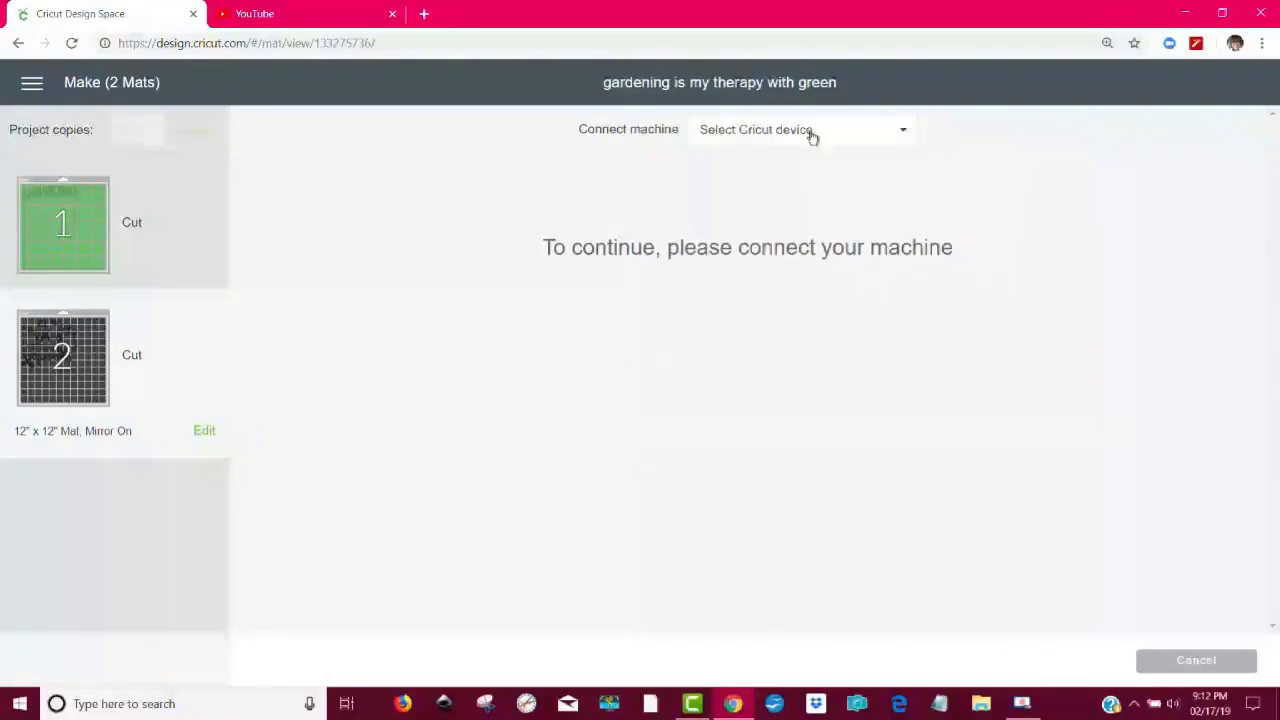
pyautogui.click(812, 138)
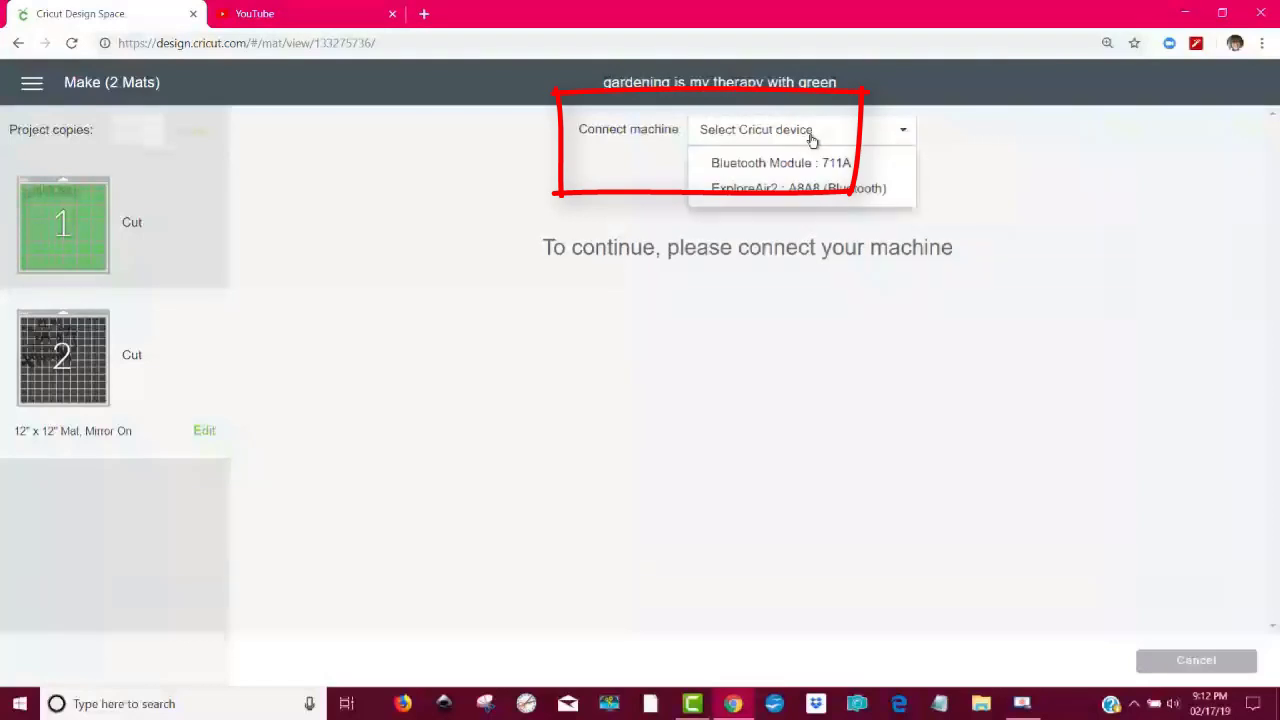
pyautogui.click(815, 192)
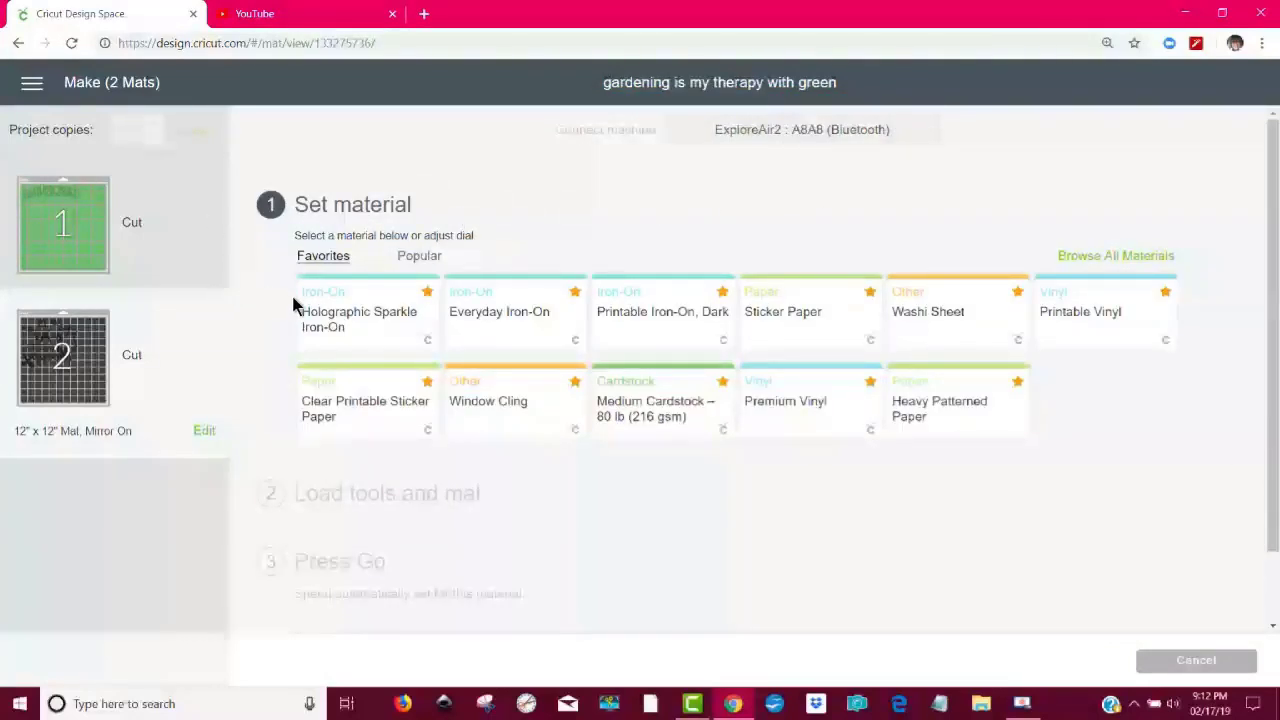
pyautogui.click(507, 339)
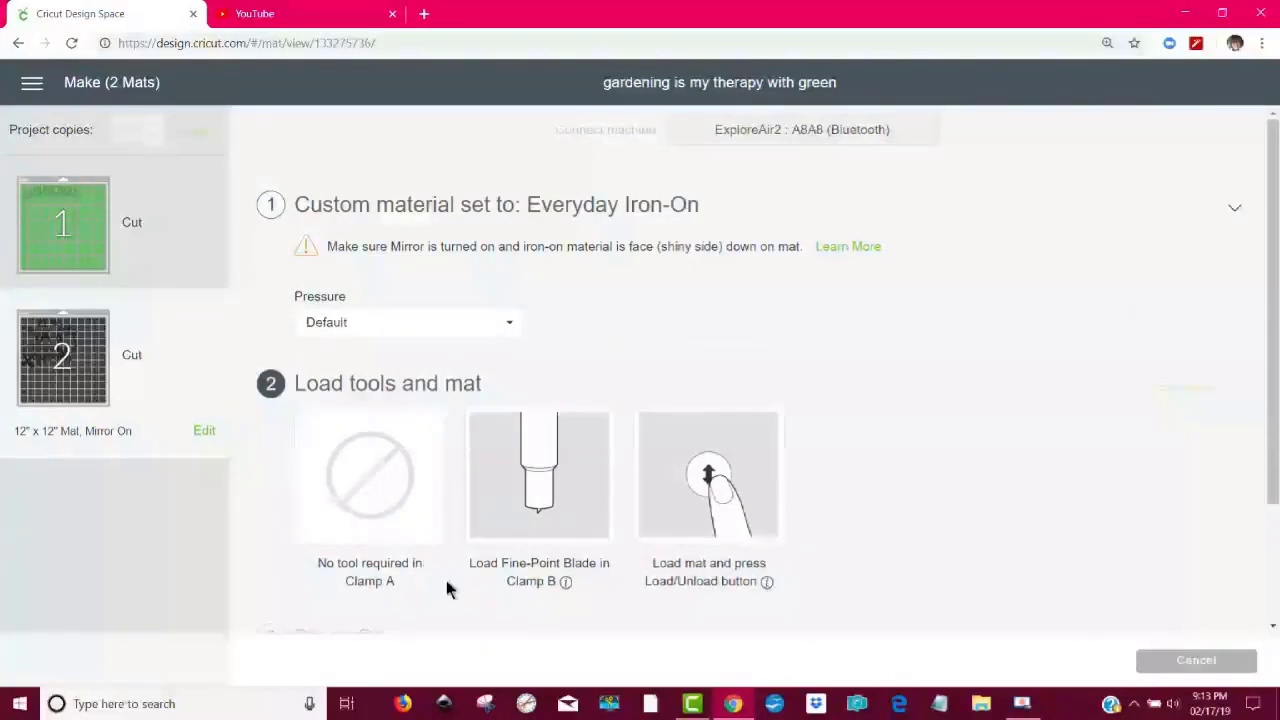
pyautogui.click(79, 235)
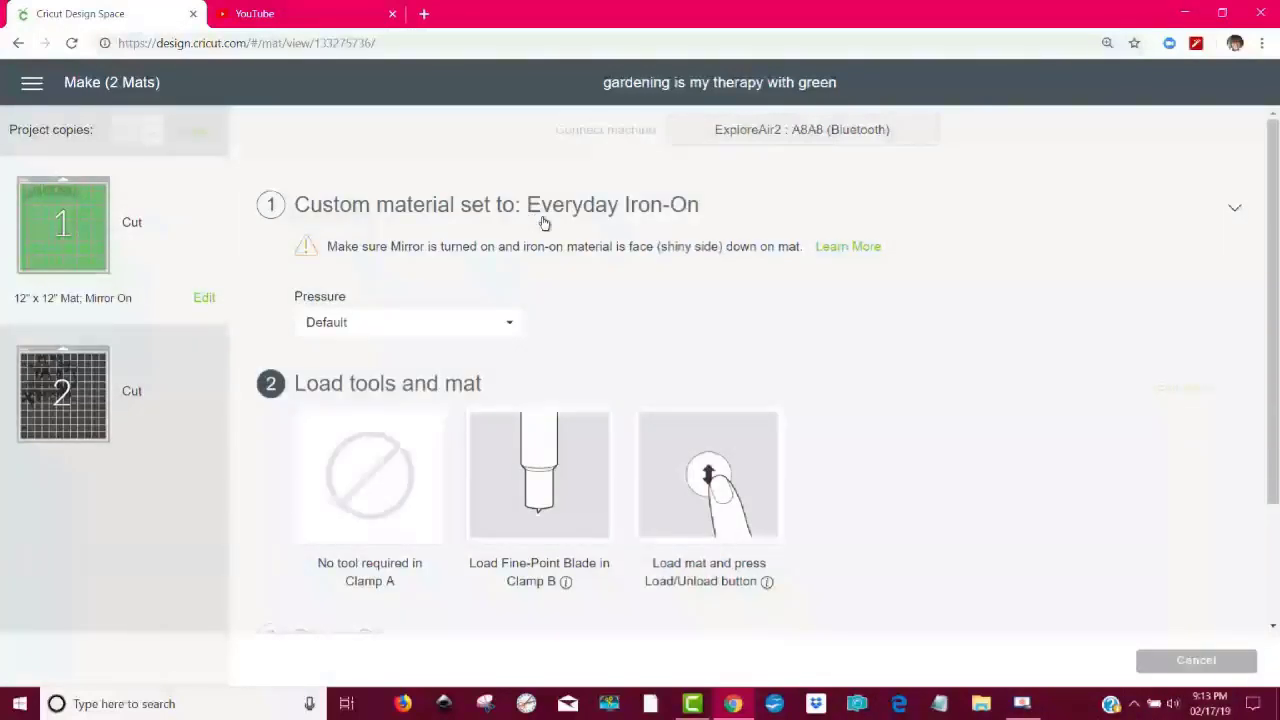
# Open the green mat for editing, check its layout and Mirror setting, and close the editor.
pyautogui.click(200, 297)
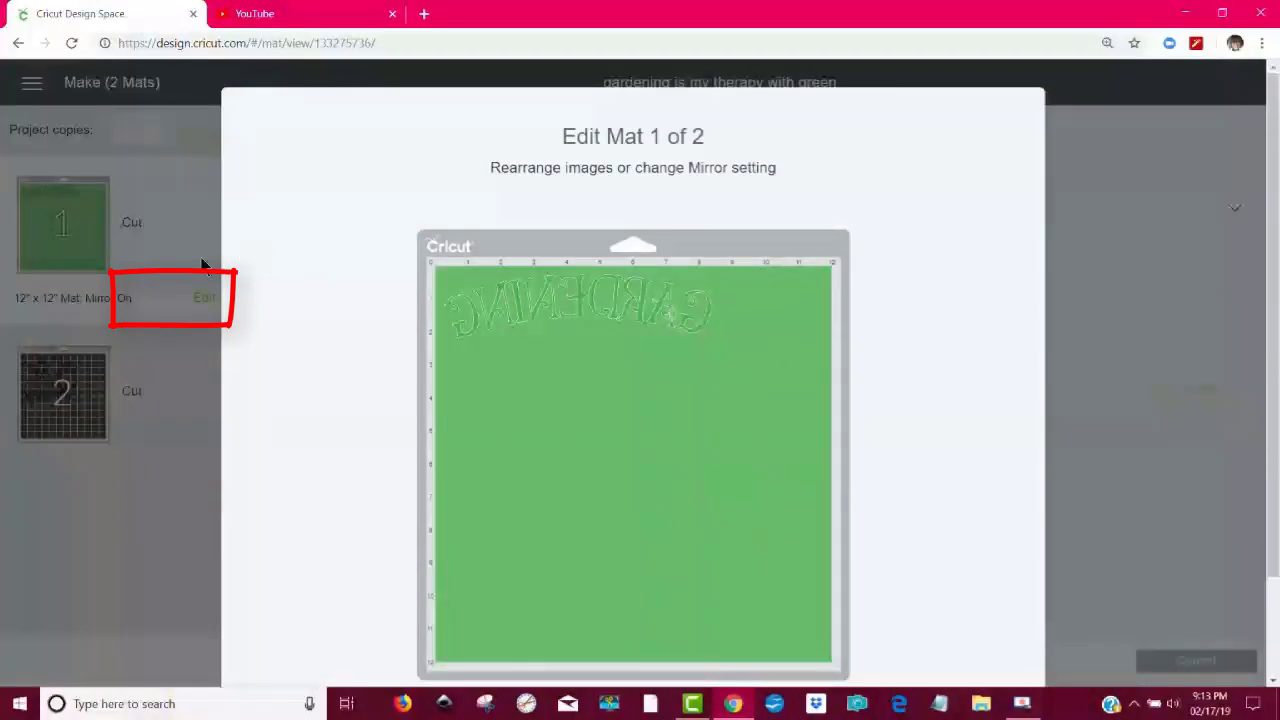
pyautogui.scroll(-3, 1000, 450)
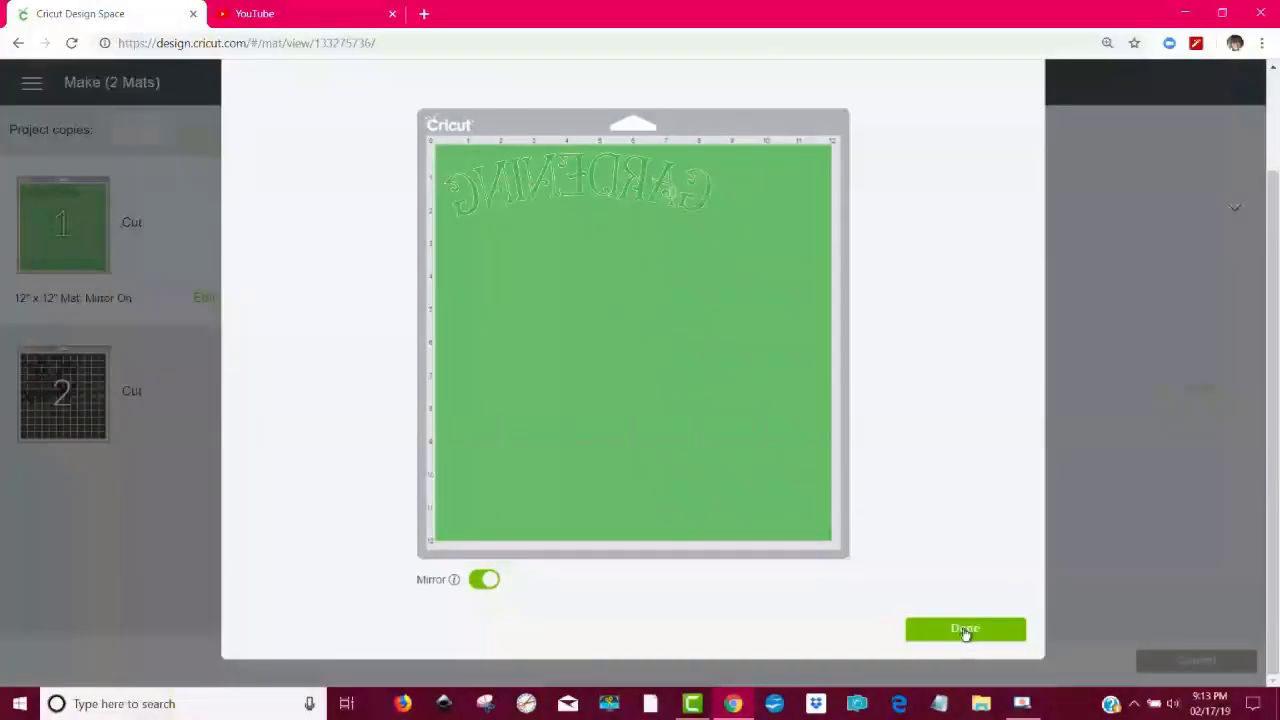
pyautogui.click(965, 629)
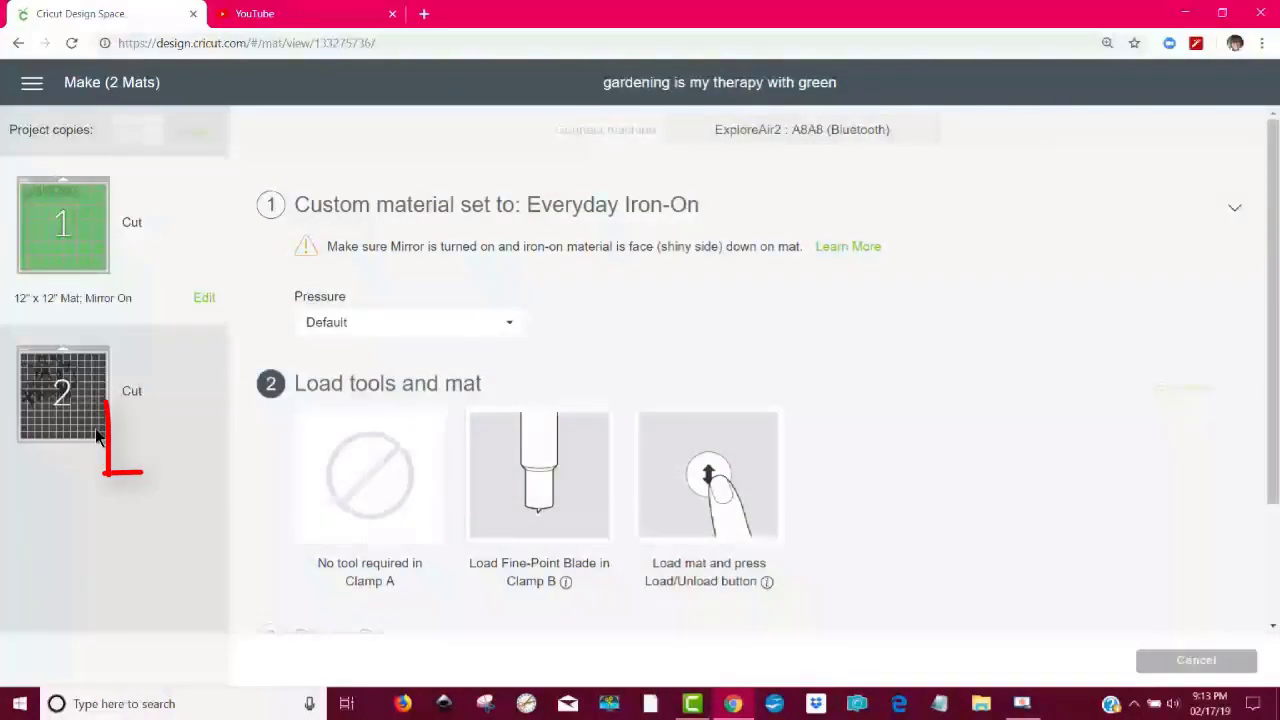
# Select the black mat, review its layout and Mirror setting in the mat editor, and return to the cutting setup.
pyautogui.click(105, 430)
pyautogui.click(203, 433)
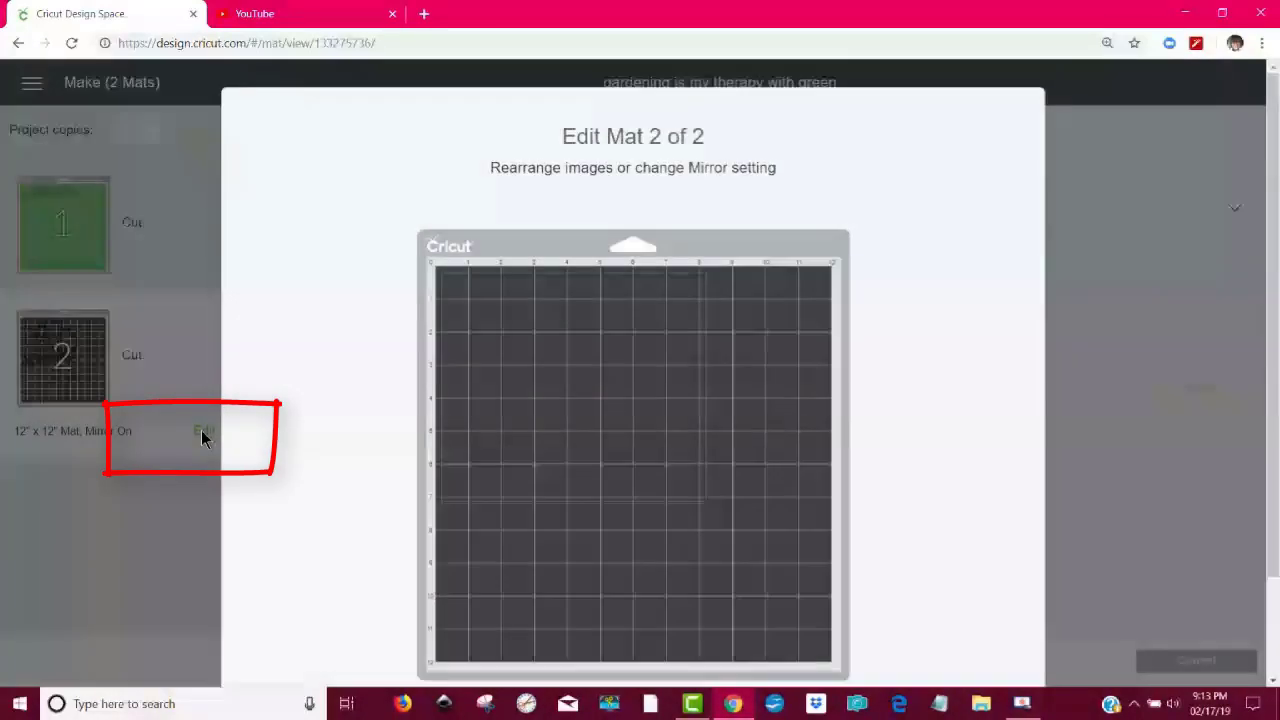
pyautogui.scroll(-2, 1010, 446)
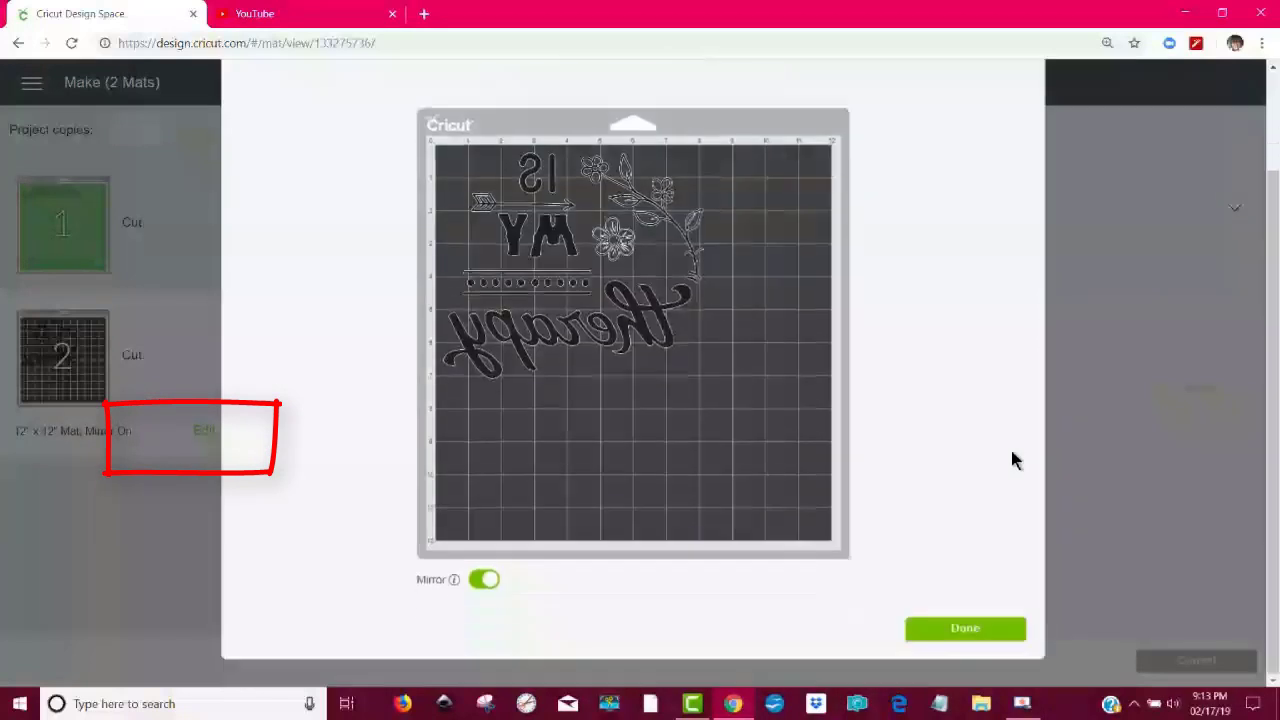
pyautogui.click(966, 630)
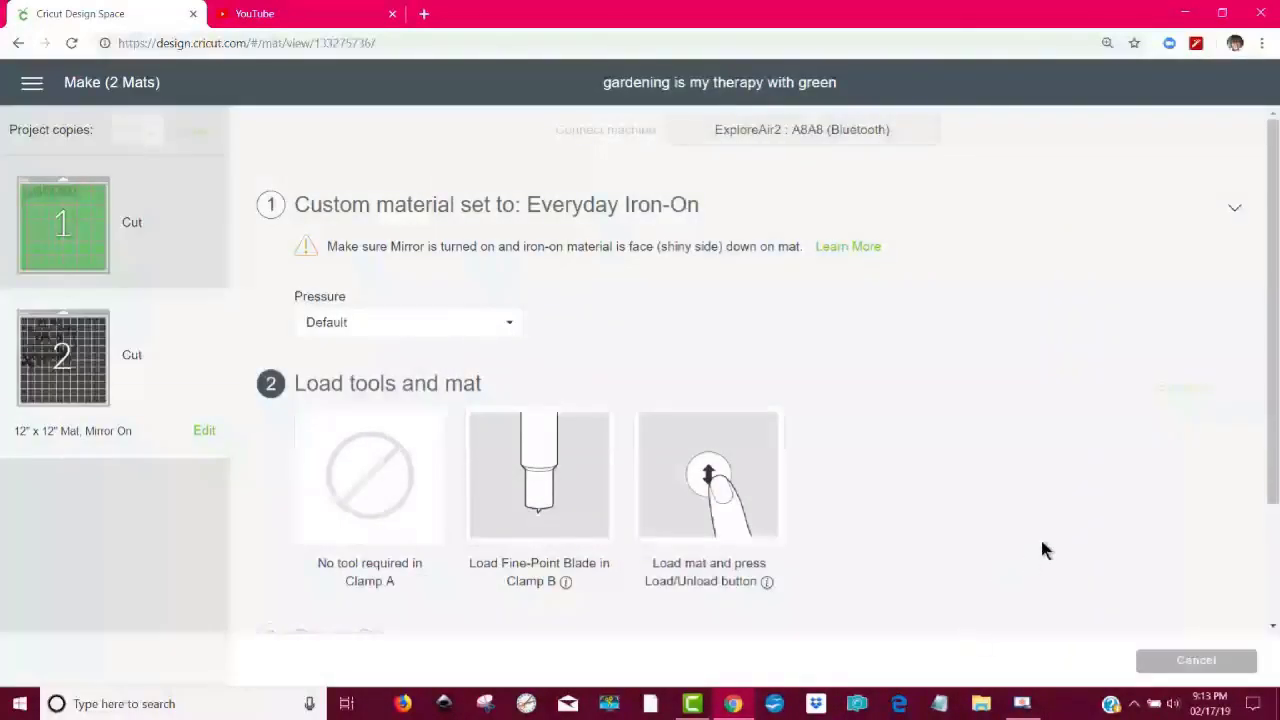